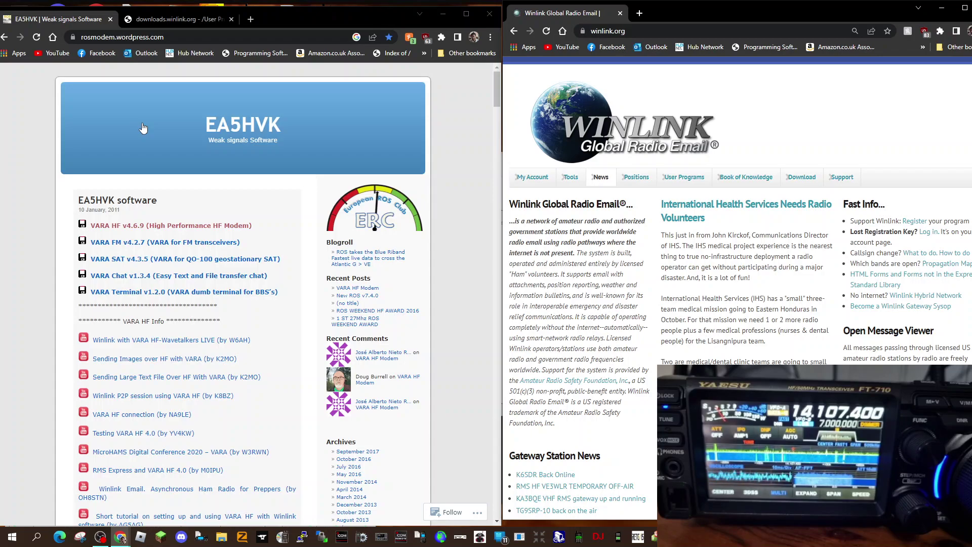
Step: Bring the VARA HF modem window into view and review its VARA Setup options for TCP ports and licences
click(135, 226)
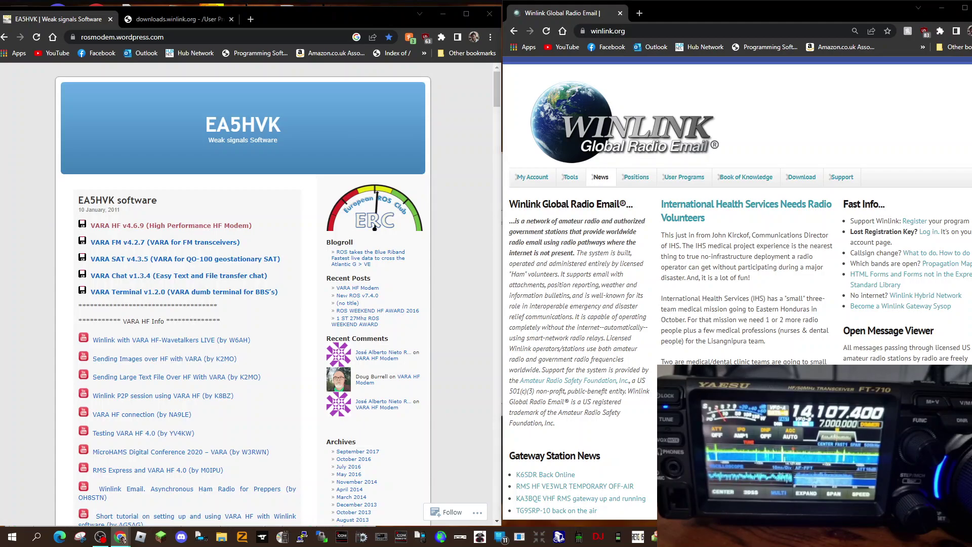
drag(202, 281, 264, 95)
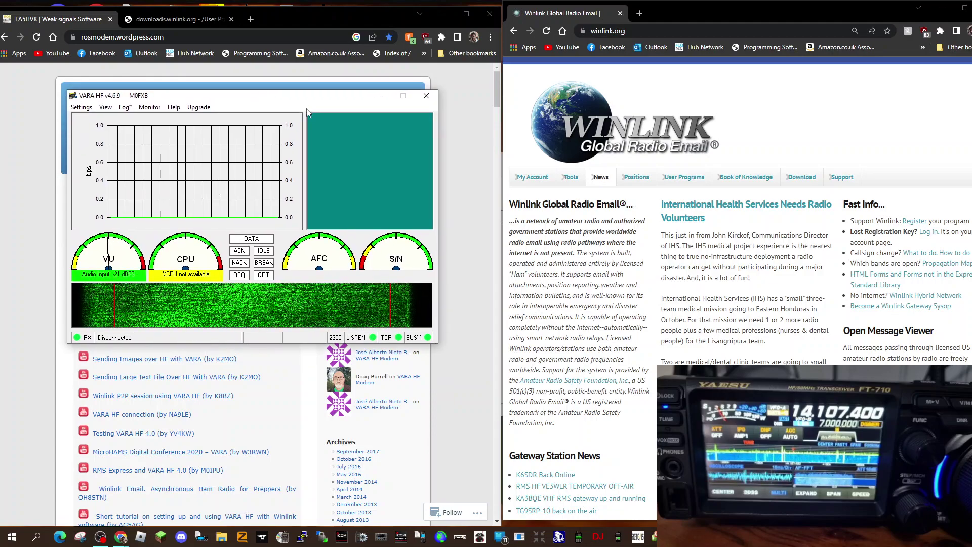
click(80, 109)
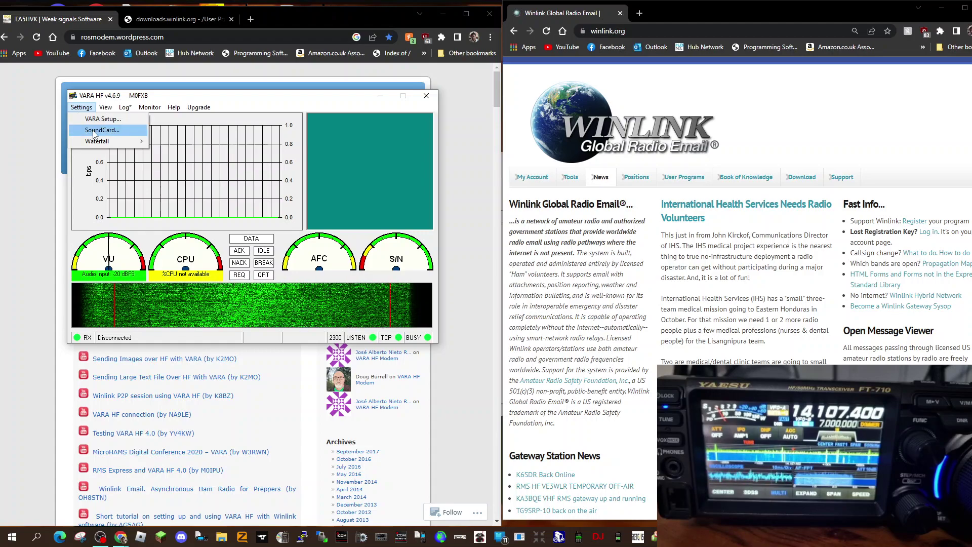
click(99, 121)
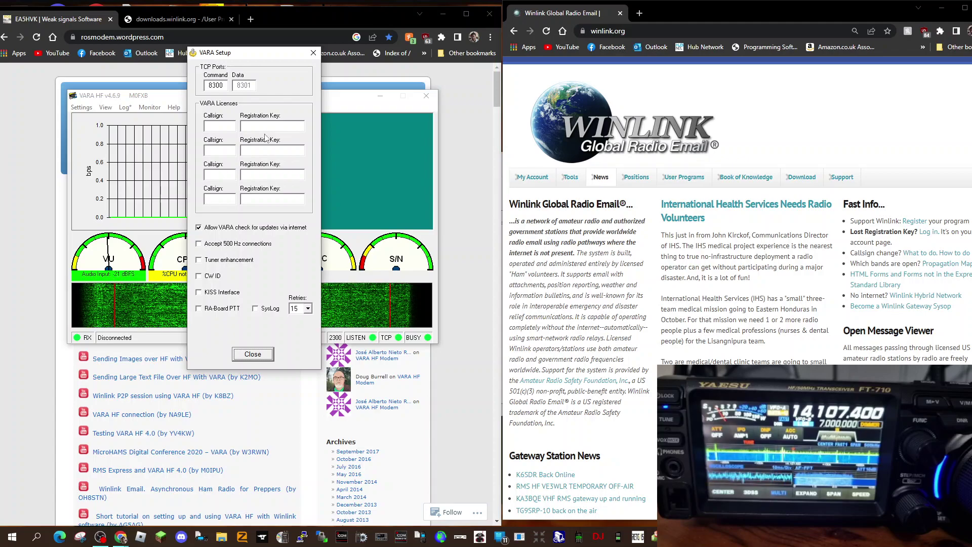
click(313, 53)
Step: Set VARA's sound card input to Microphone (USB Audio Device) and its output to Speakers (USB Audio Device)
click(79, 108)
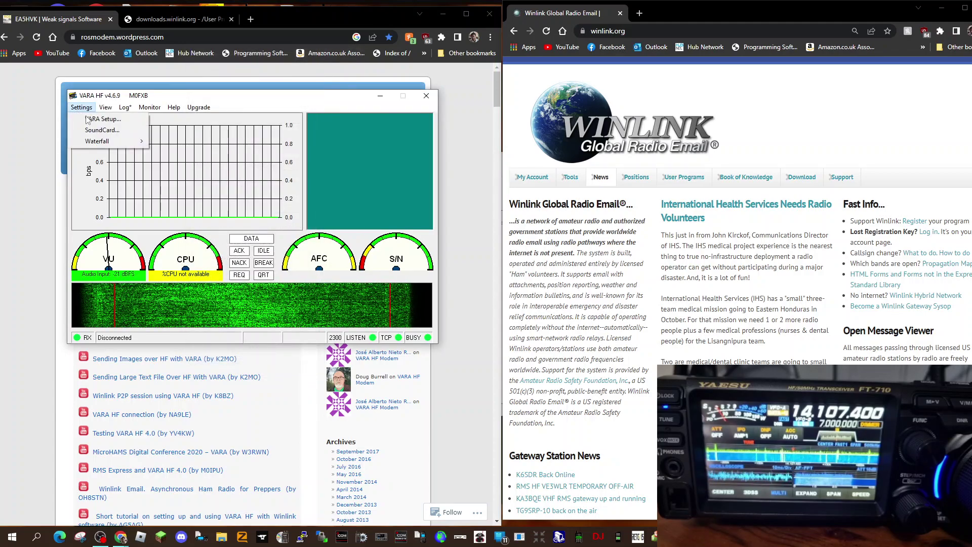
click(102, 130)
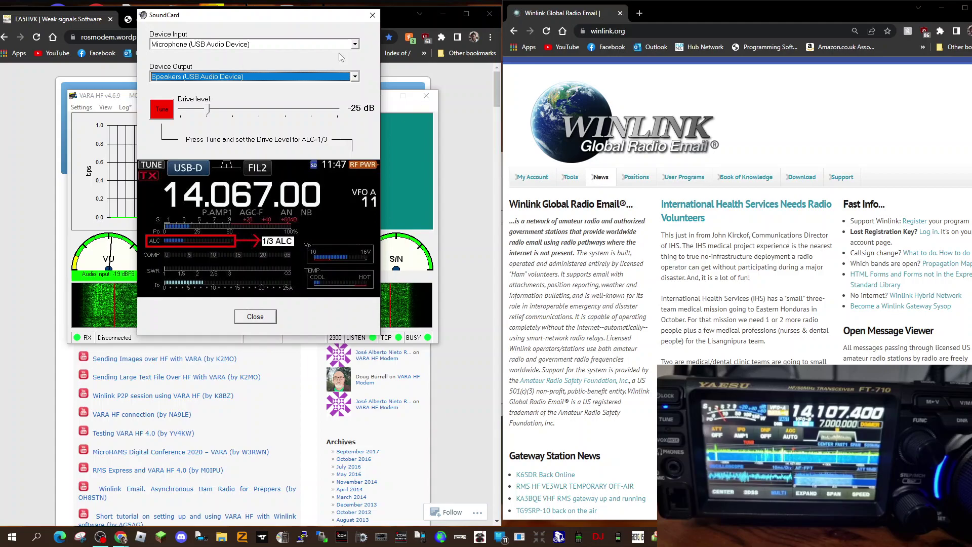
click(355, 44)
click(357, 46)
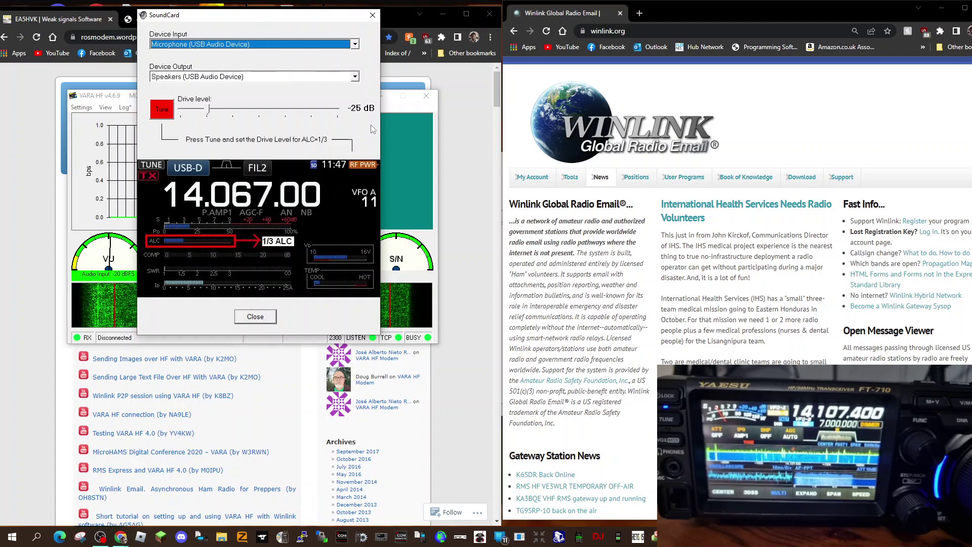
click(356, 78)
click(357, 85)
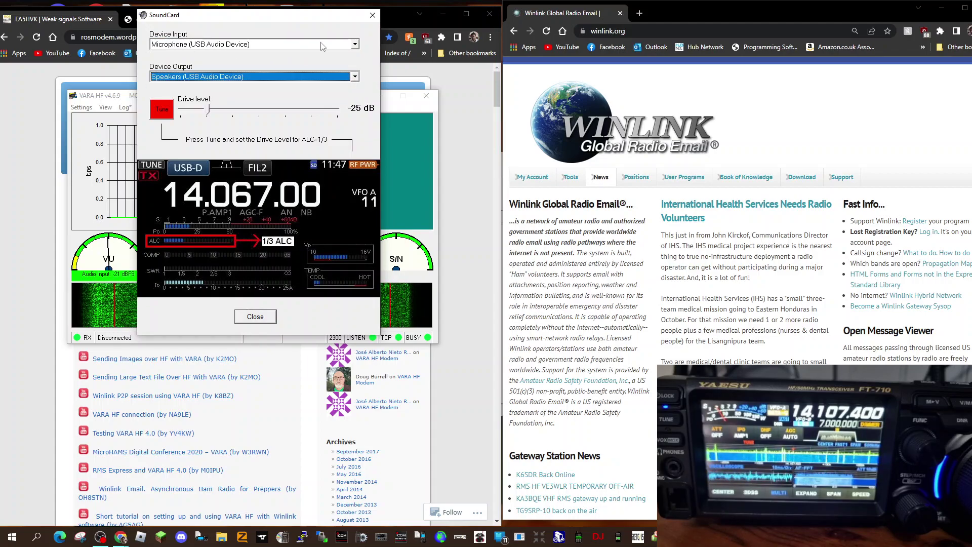
drag(311, 21, 311, 110)
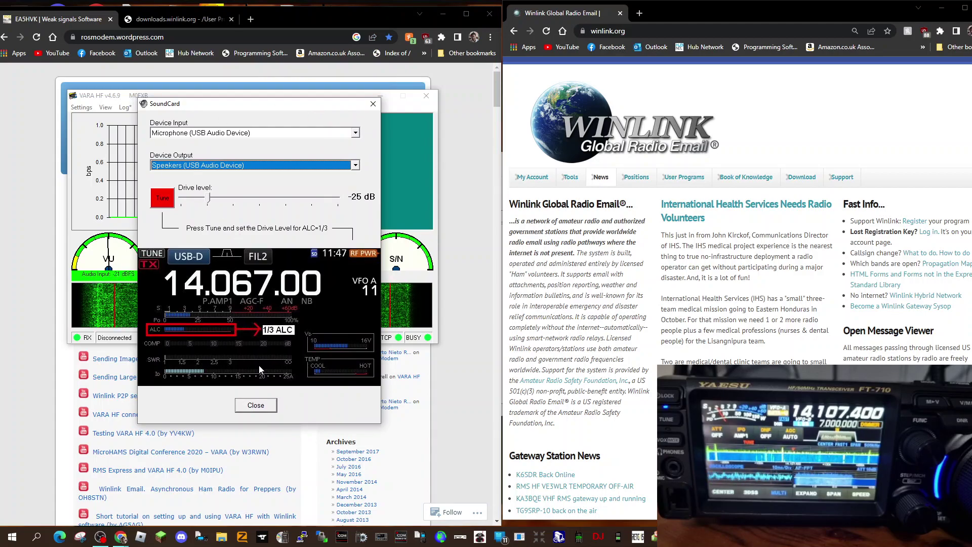
Step: Transmit the tune test tone twice to check the drive level against the radio's ALC, and close the sound card settings
click(162, 198)
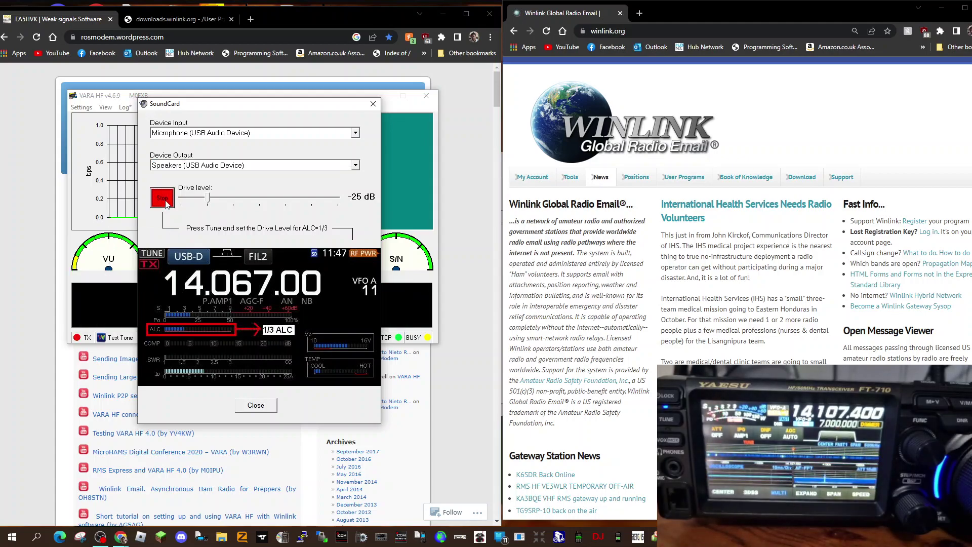
click(167, 203)
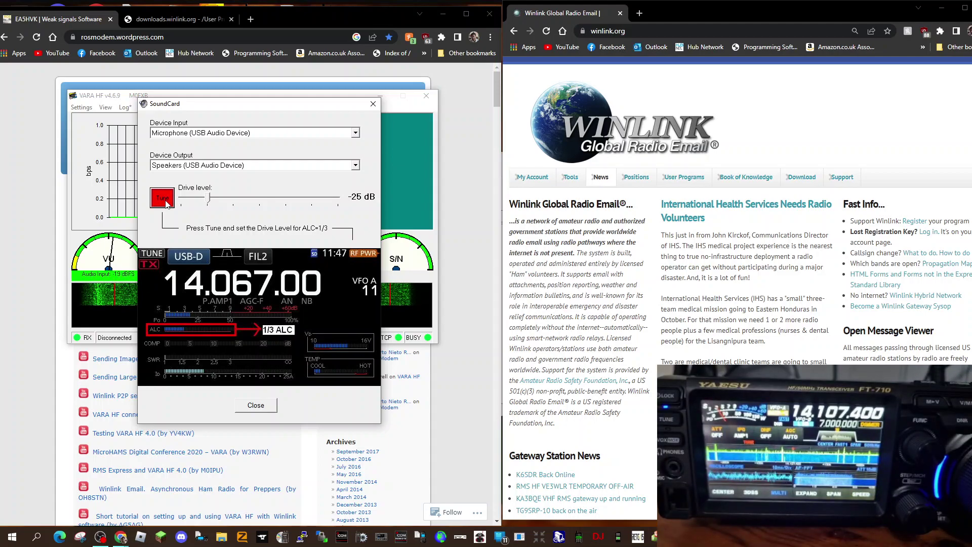
click(162, 198)
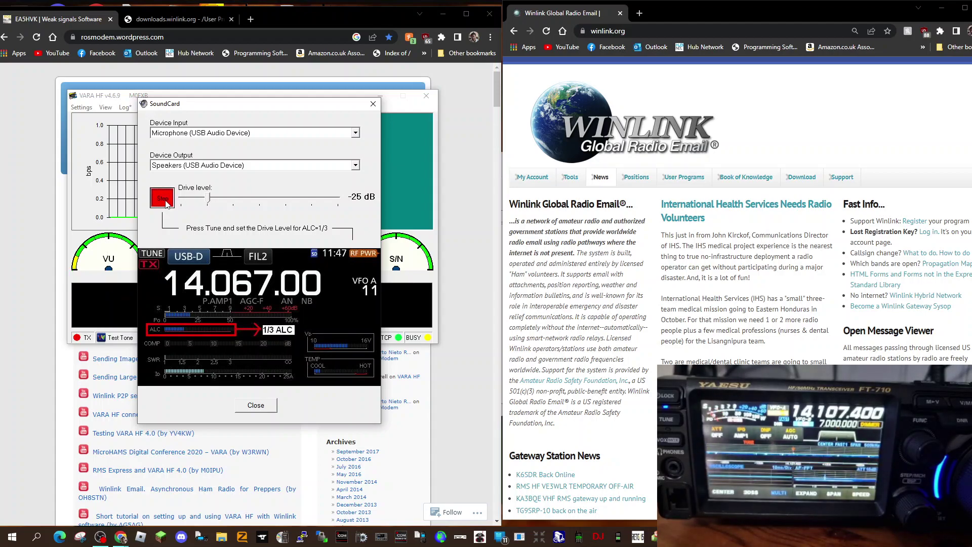
click(166, 203)
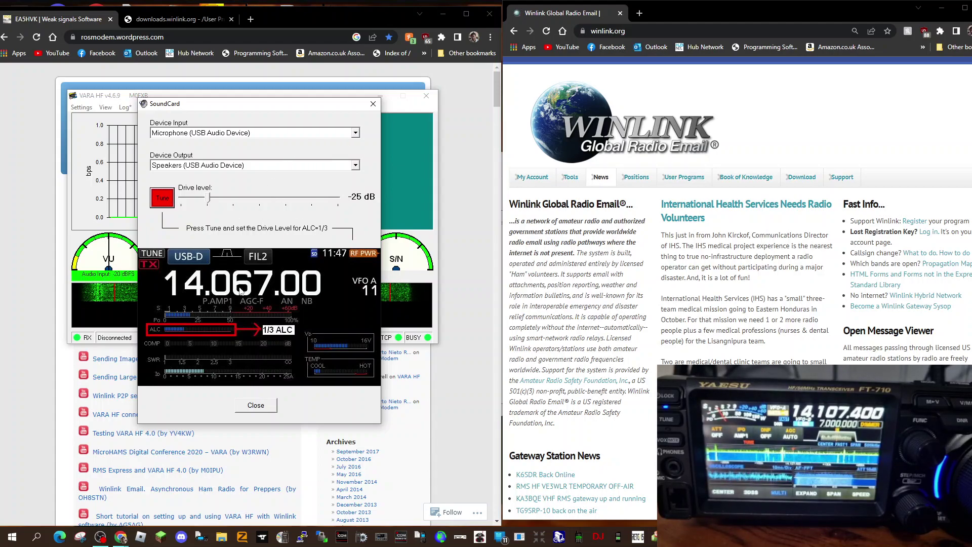
click(373, 103)
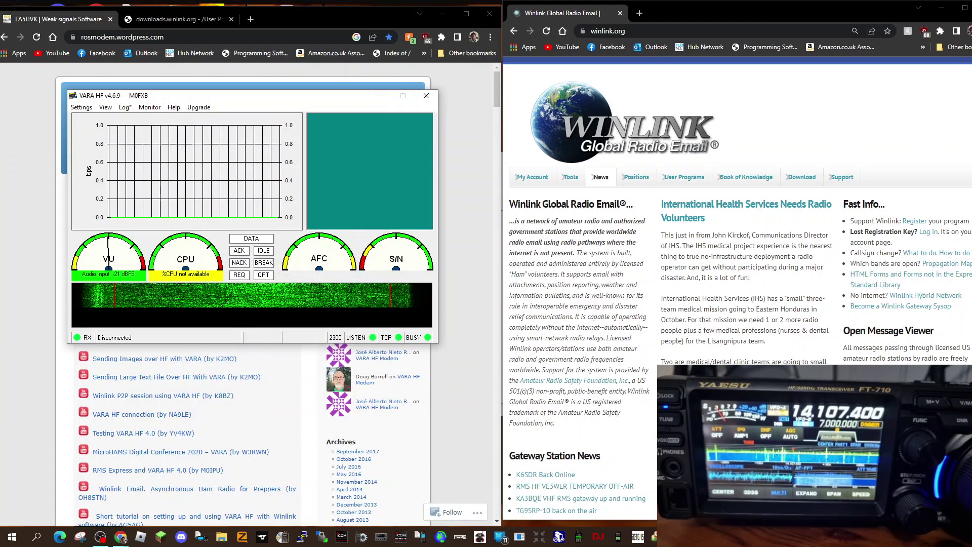
Step: Open the download area of the Winlink website and look through its User Programs folder for the Winlink Express installer
click(853, 98)
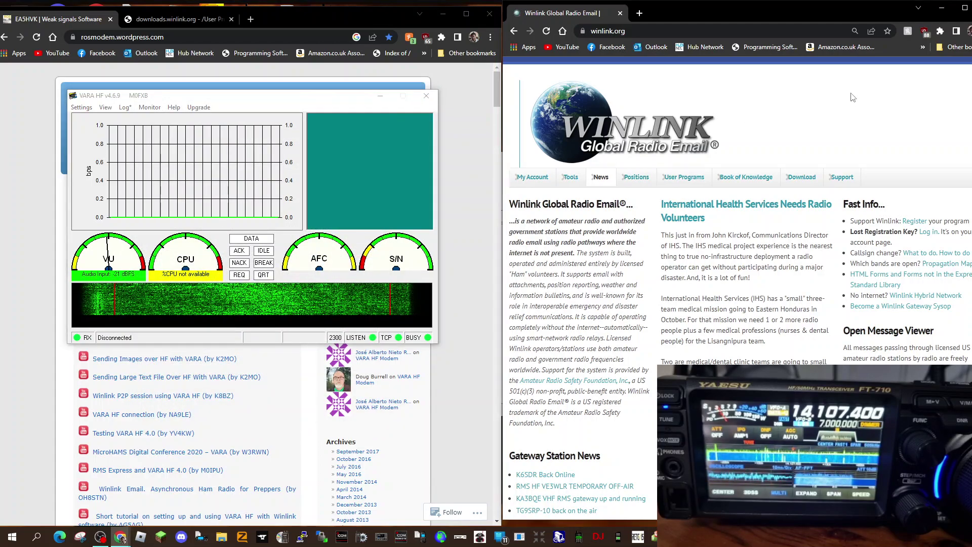
click(964, 7)
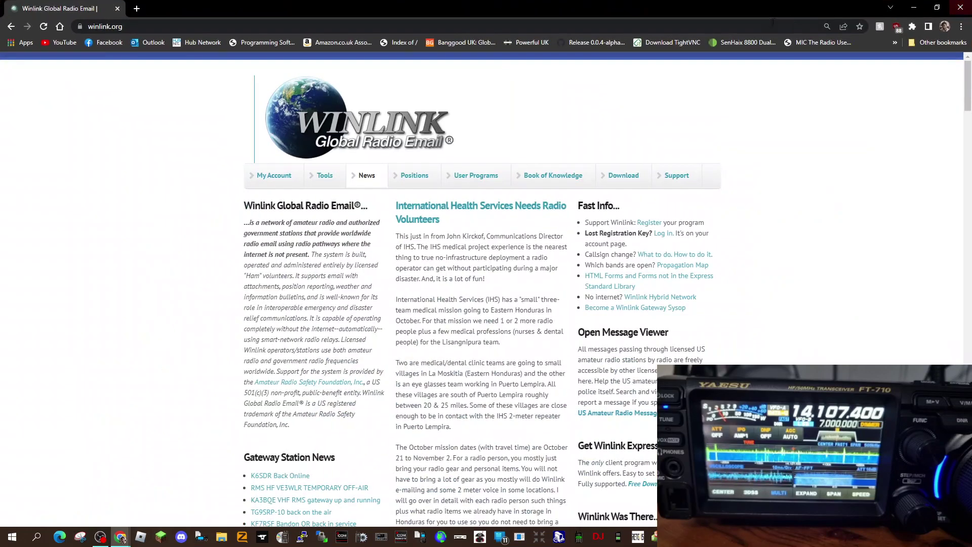
click(626, 178)
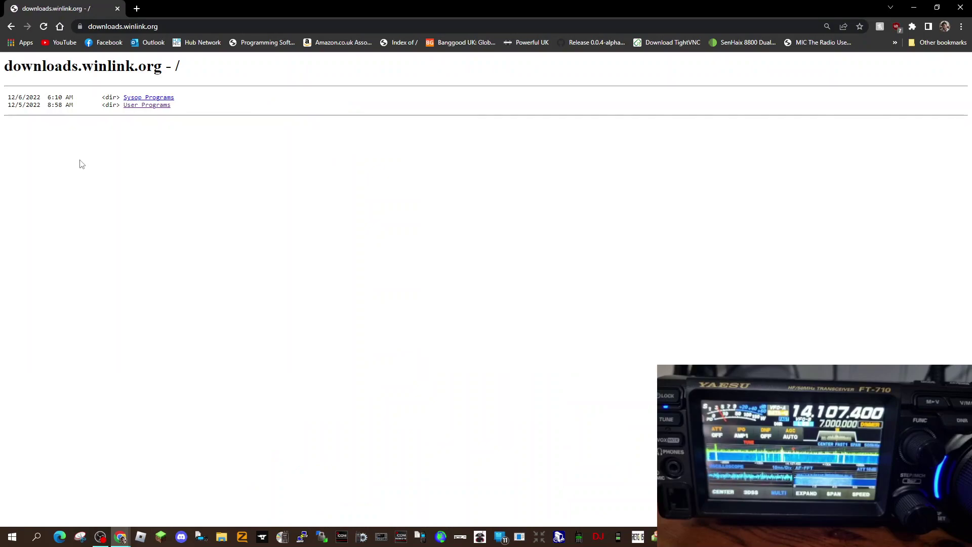
click(143, 106)
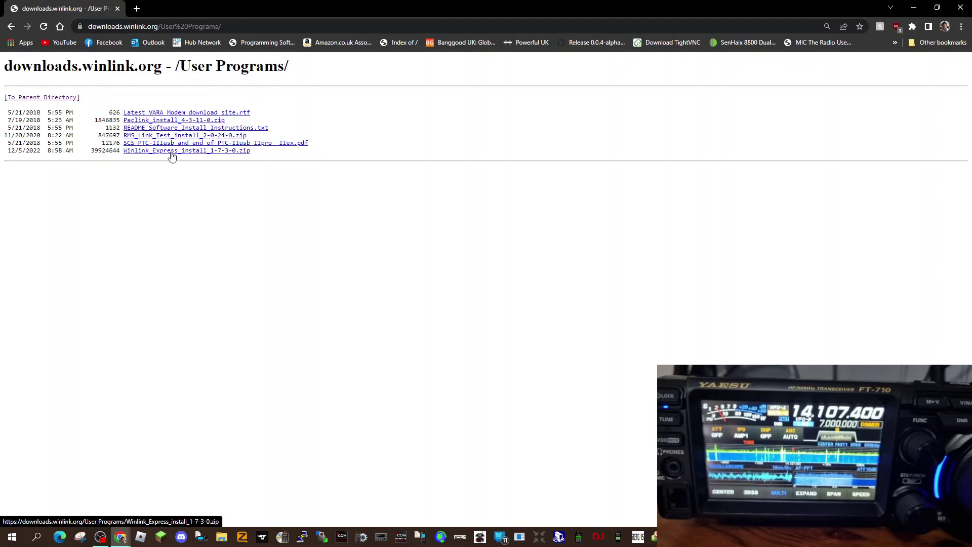
click(937, 8)
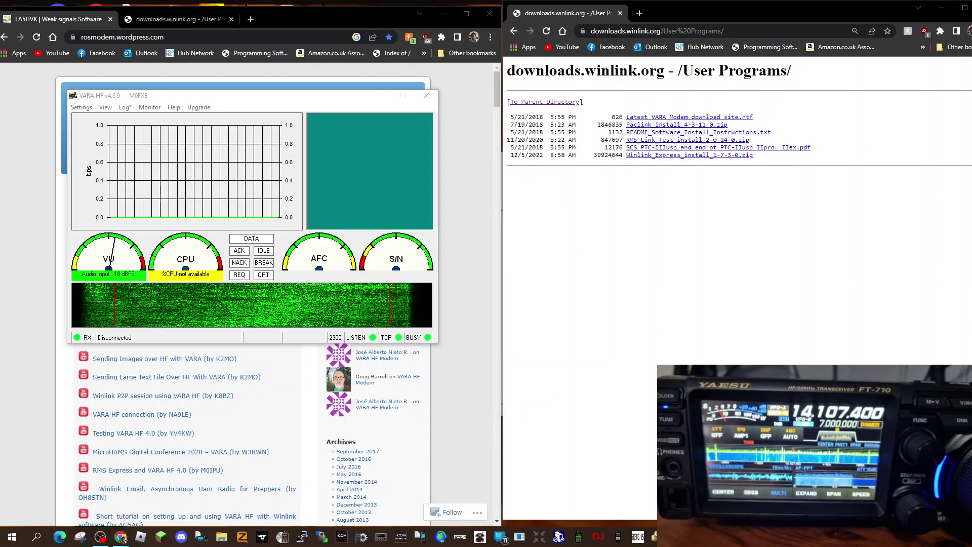
Step: Switch to Winlink Express, close the running Vara HF Winlink session and reposition the main window
key(alt+Tab)
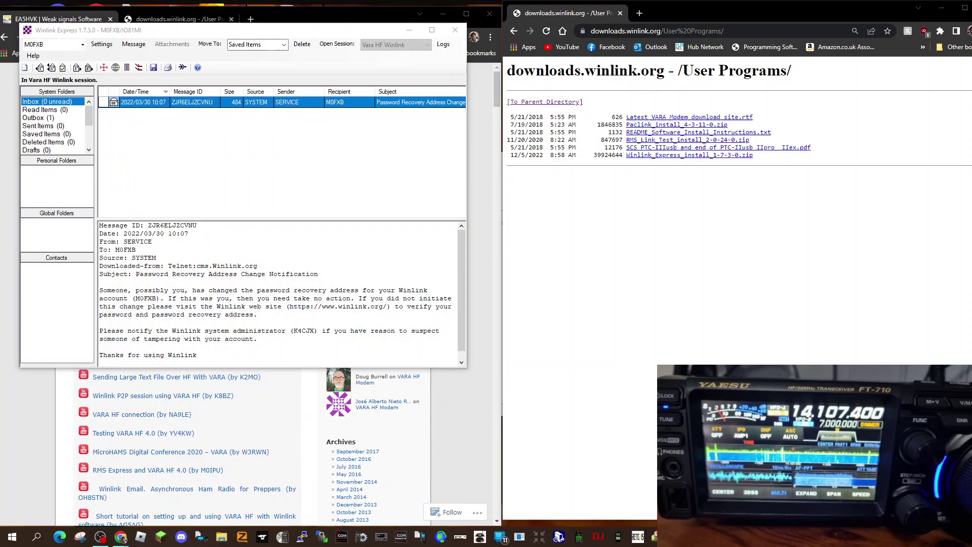
drag(938, 60, 678, 67)
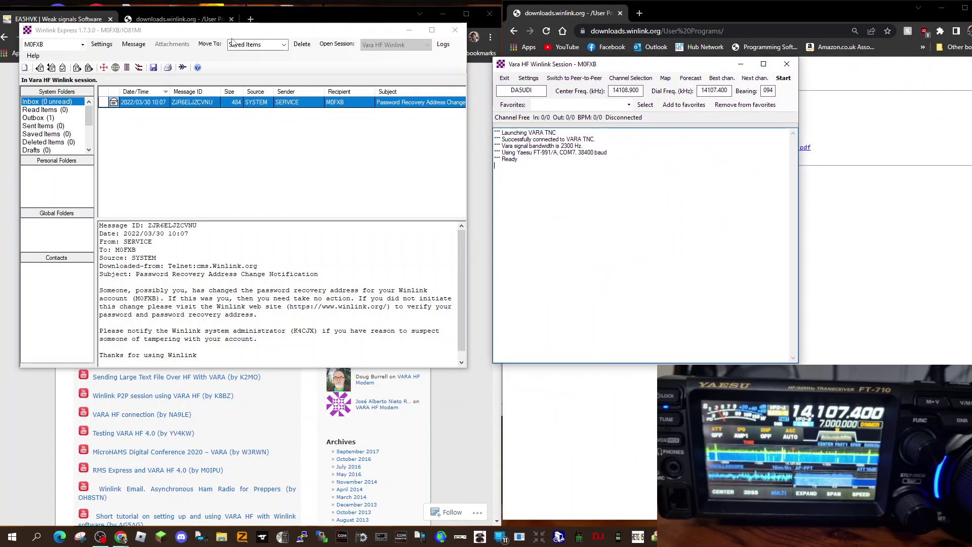
click(454, 31)
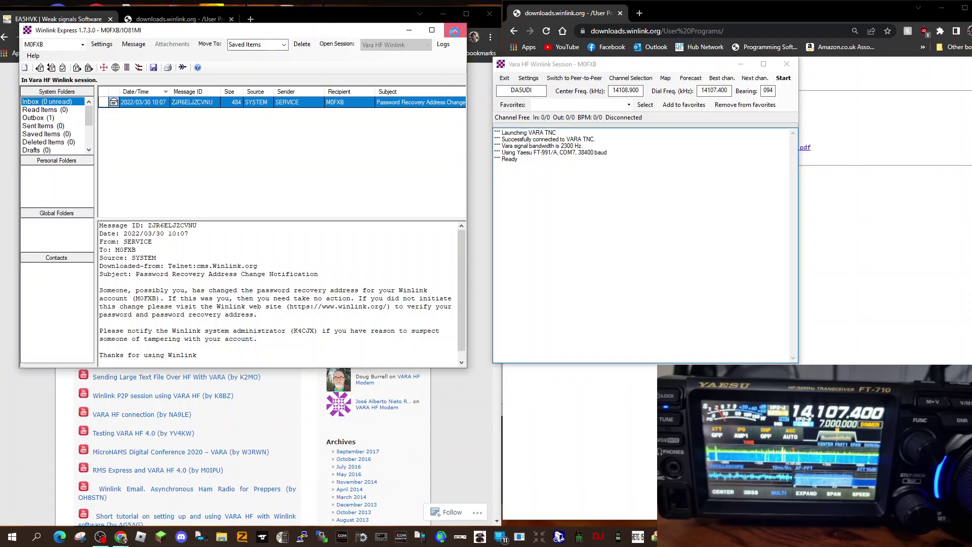
click(454, 31)
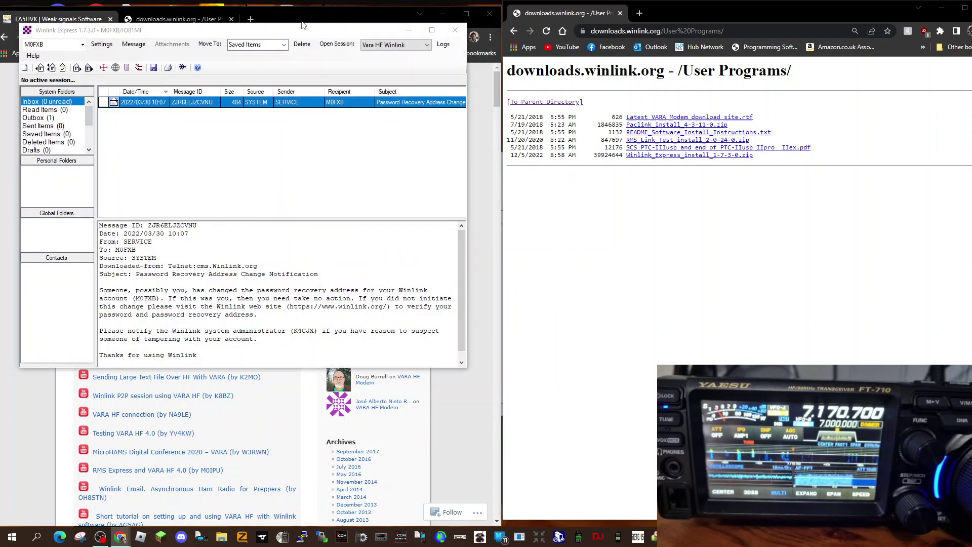
drag(314, 31, 456, 86)
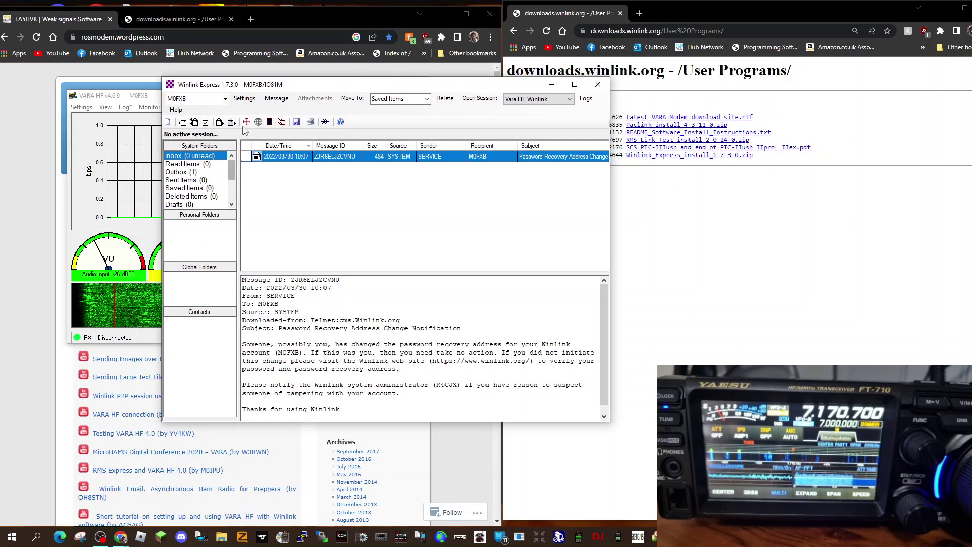
Step: Review the callsign, password, grid square and contact details in the Winlink Express setup, and update the properties
click(243, 99)
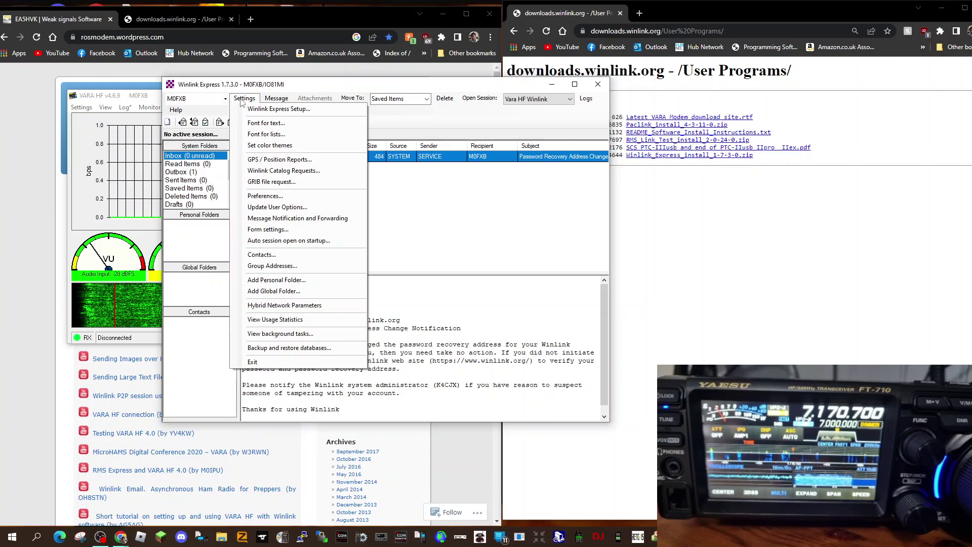
click(253, 109)
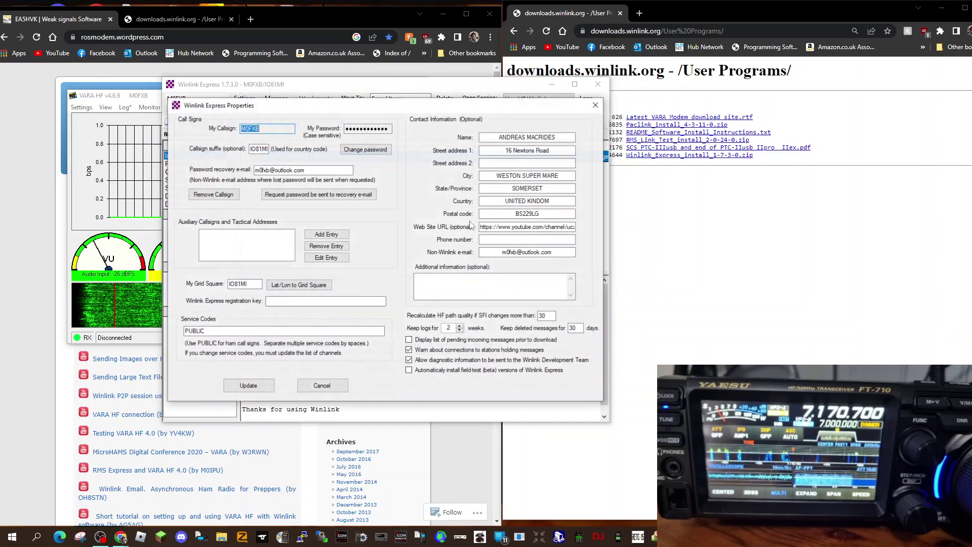
drag(440, 109, 431, 138)
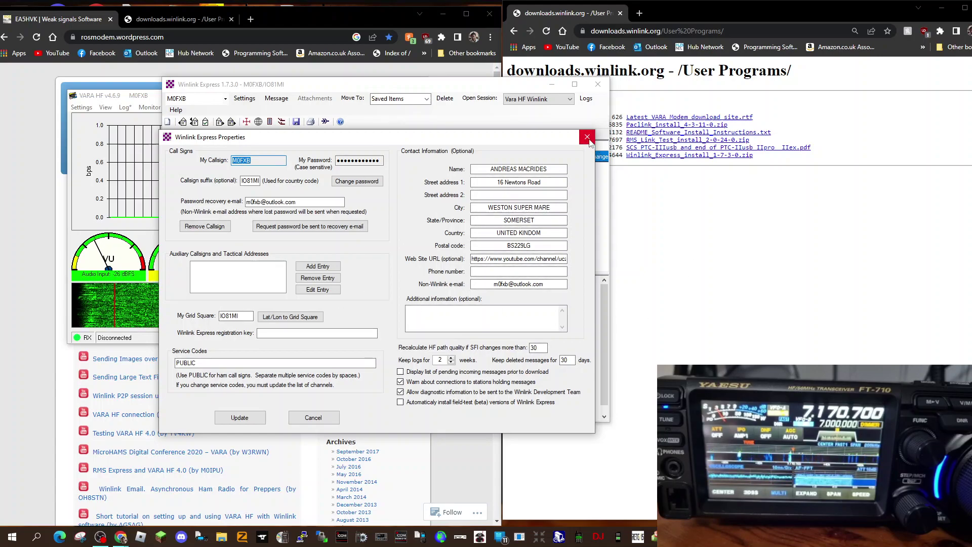
click(240, 418)
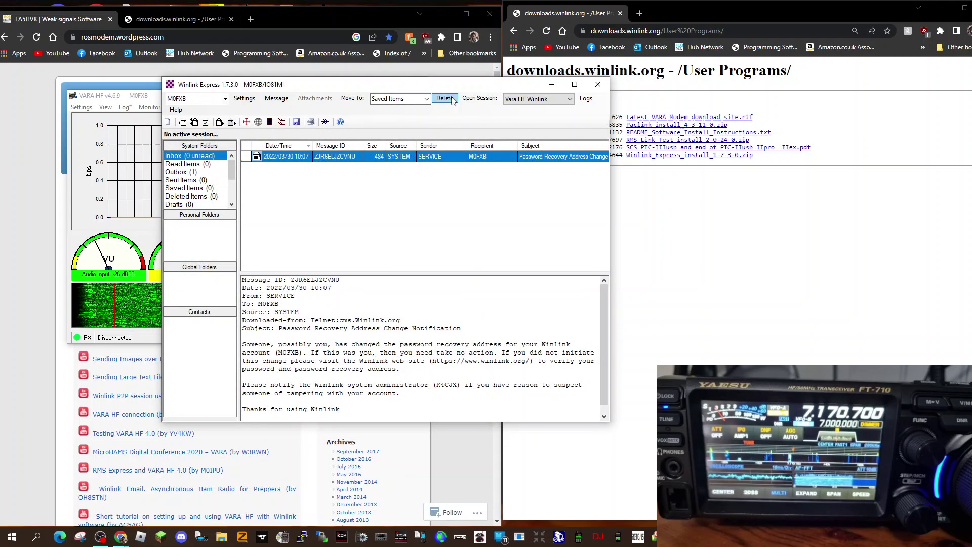
drag(447, 85, 438, 115)
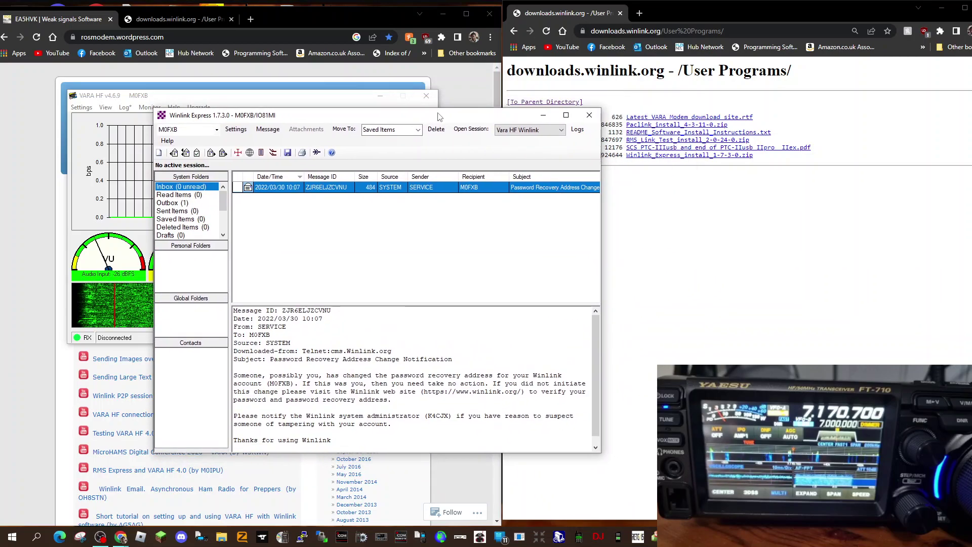
Step: Choose Vara HF Winlink as the session type and open the session, dismissing the duplicate VARA warning
click(562, 130)
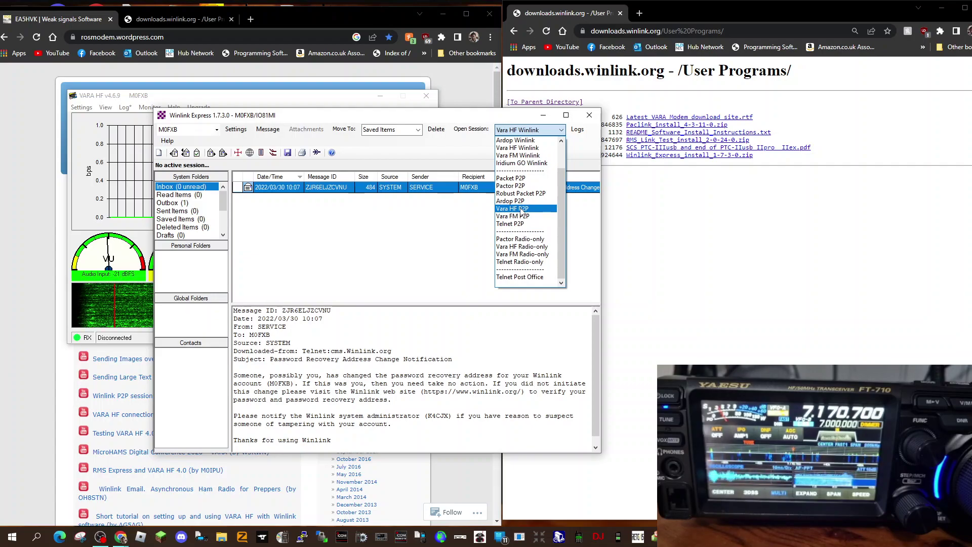
click(524, 148)
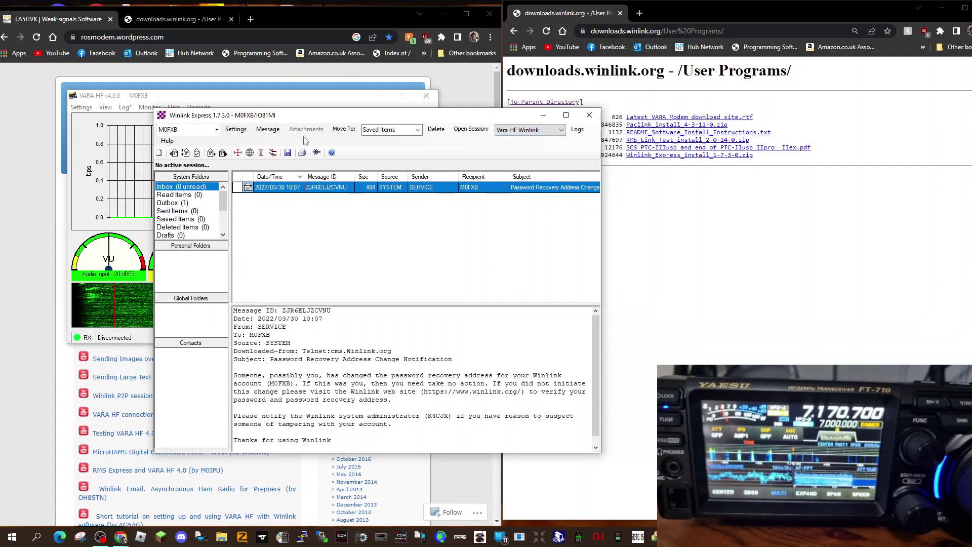
click(237, 130)
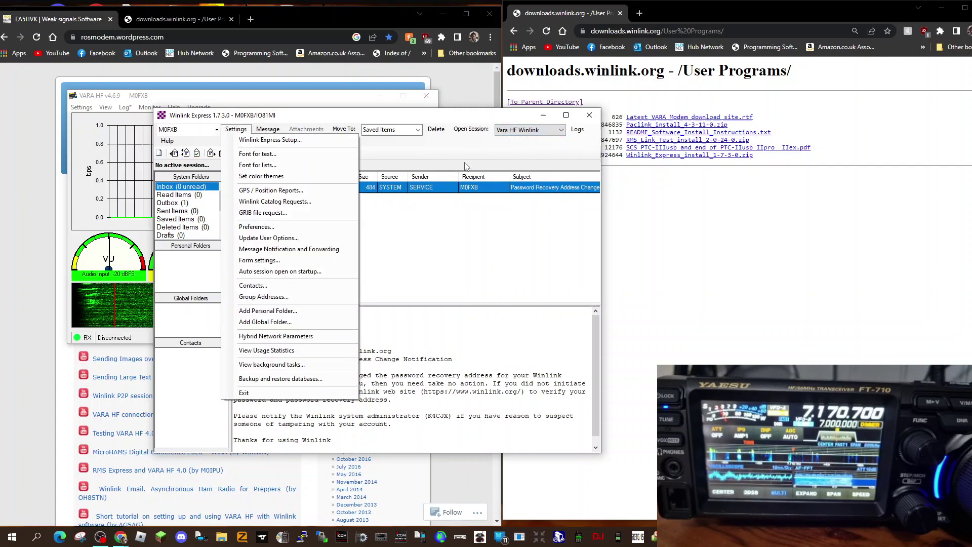
click(442, 156)
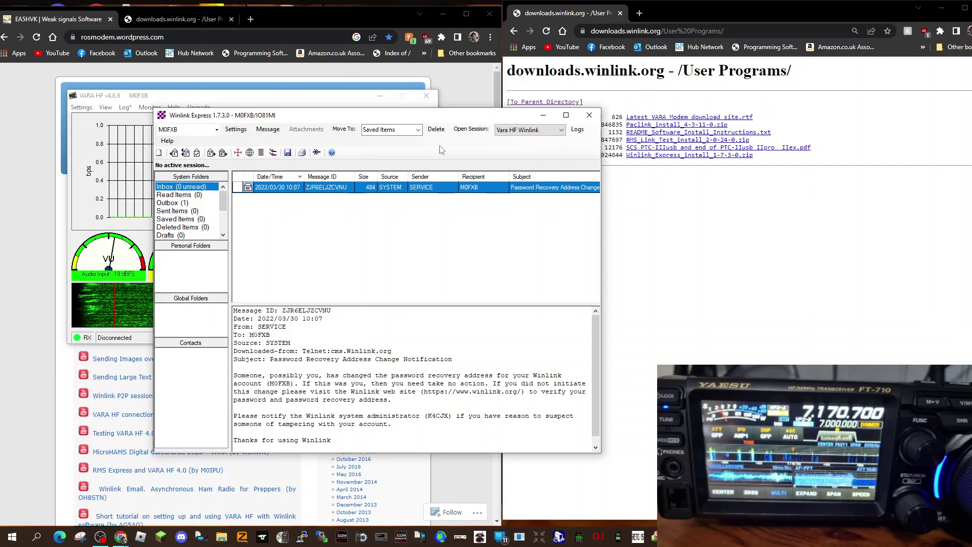
click(467, 130)
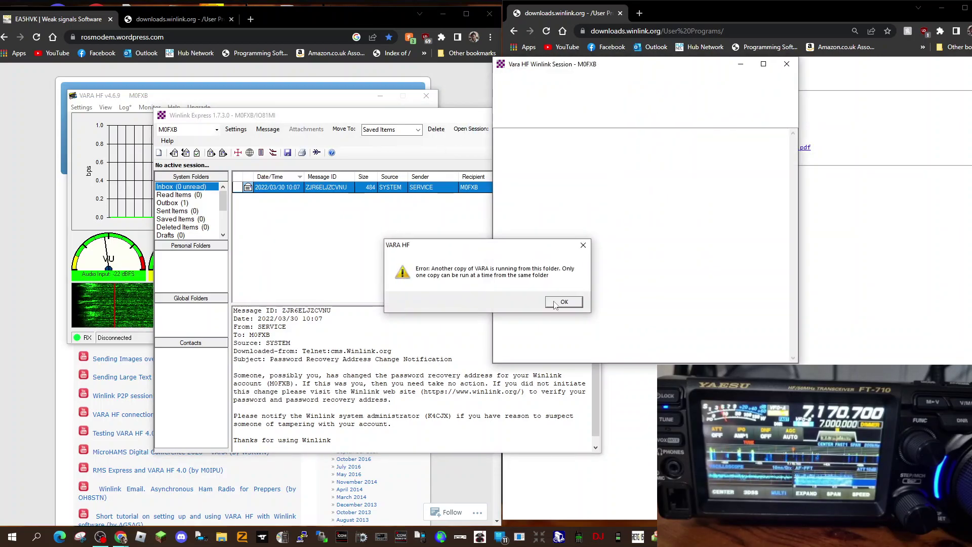
click(562, 302)
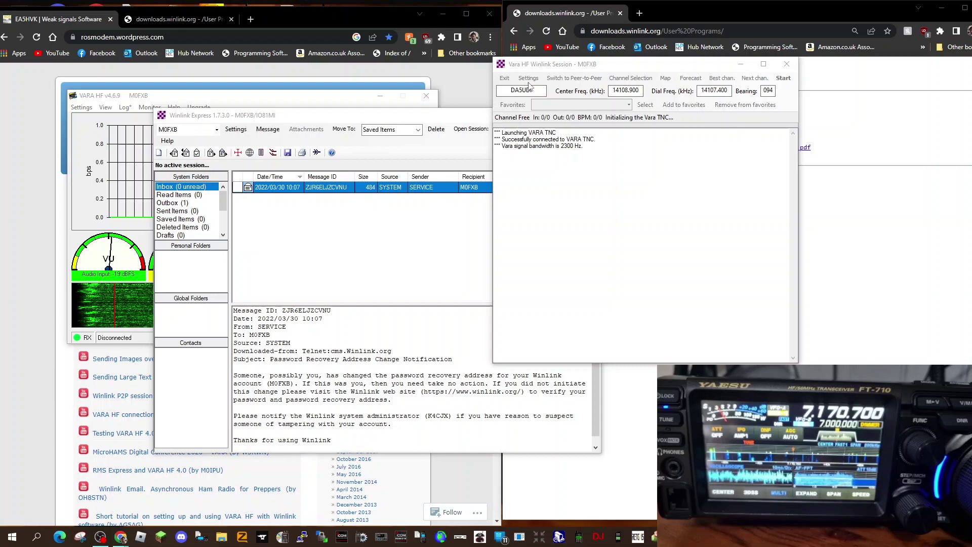
Step: Move the Vara HF Winlink session over the main Winlink Express window and open its radio setup
drag(679, 67, 329, 120)
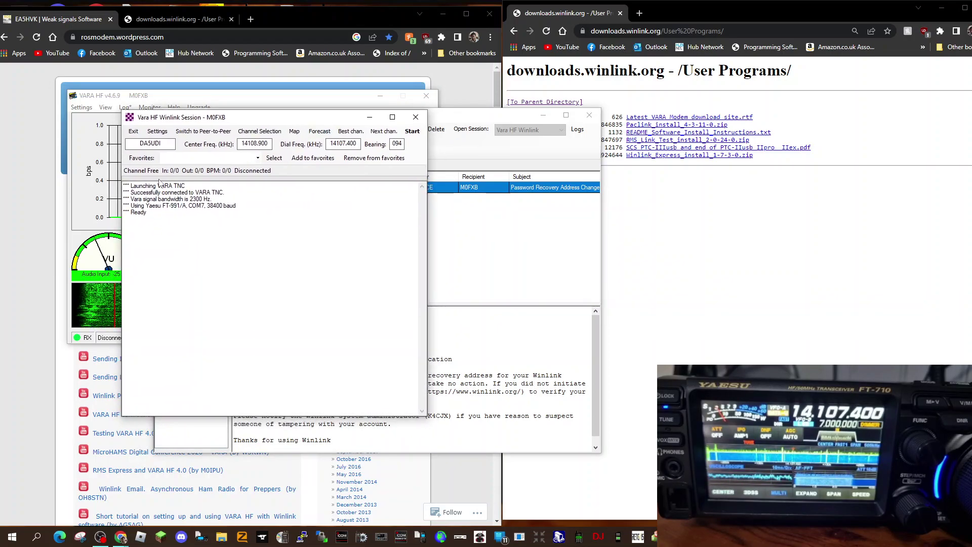
click(157, 131)
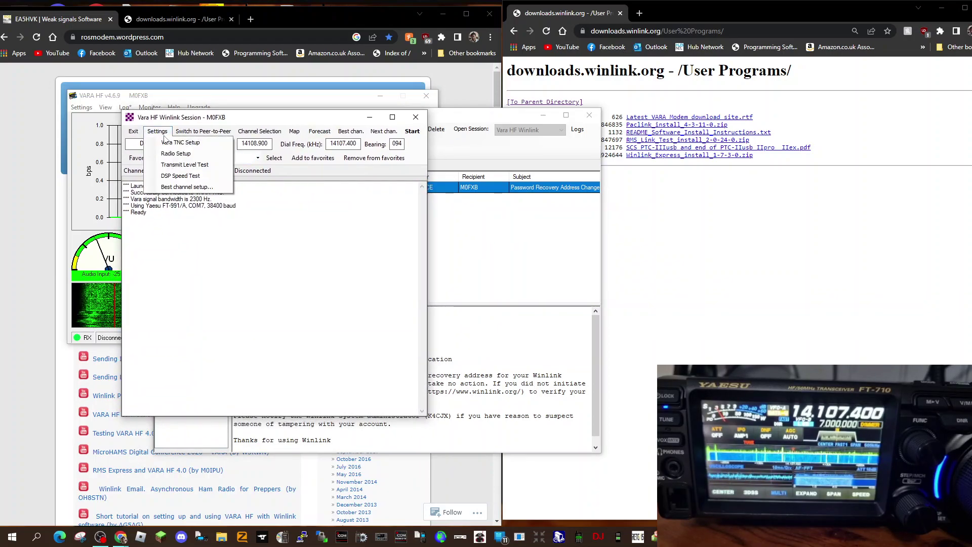
click(175, 156)
drag(289, 184, 294, 172)
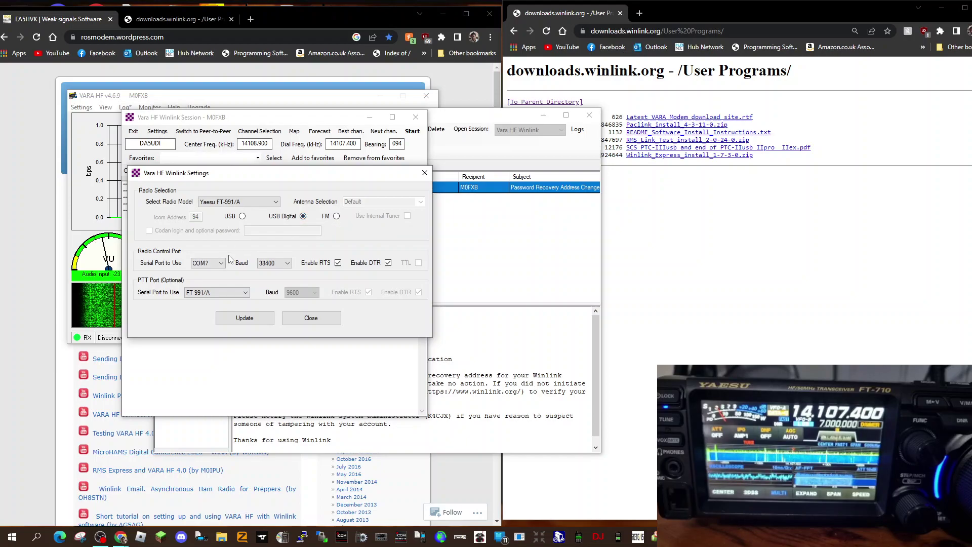
Step: Check in Device Manager which COM ports belong to the radio's Silicon Labs USB to UART bridge, and close it
right_click(11, 536)
click(90, 326)
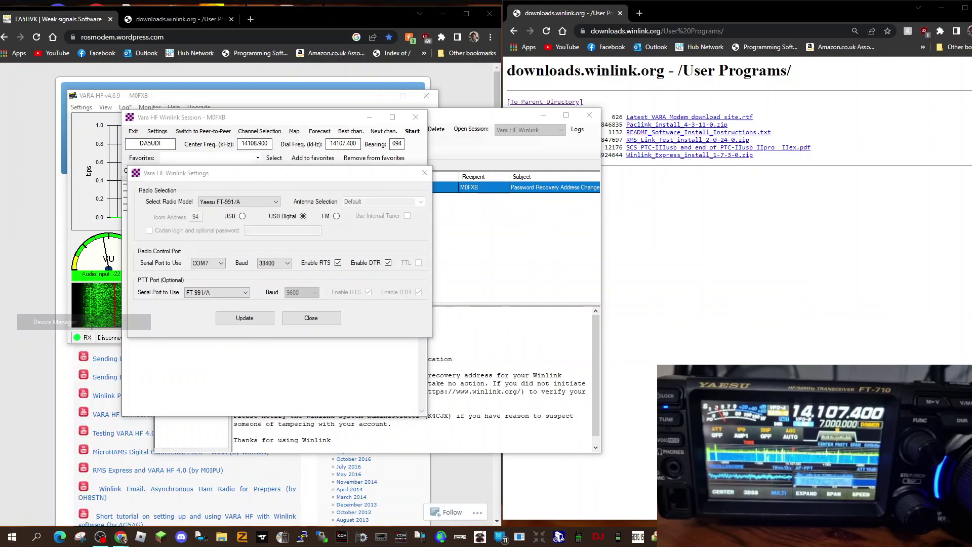
drag(191, 36, 191, 141)
double_click(106, 293)
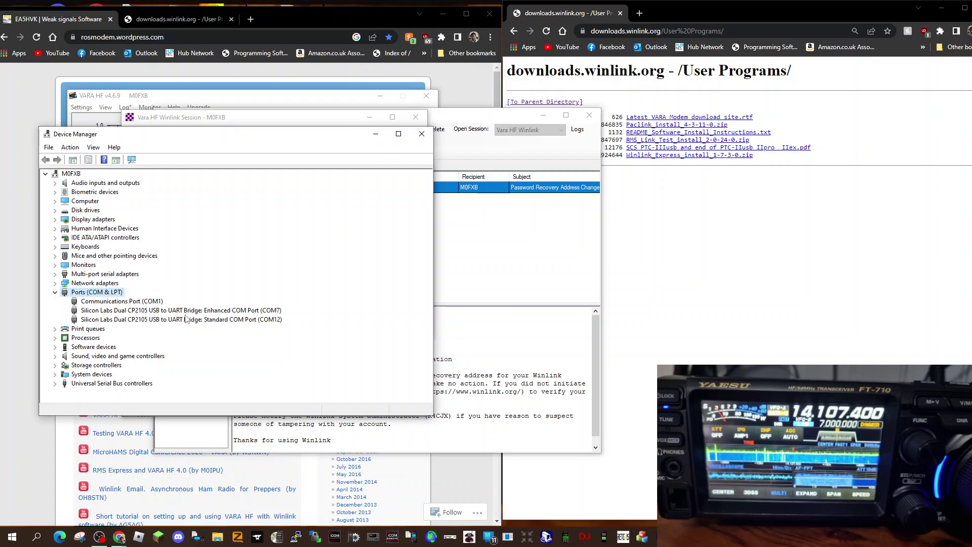
click(421, 135)
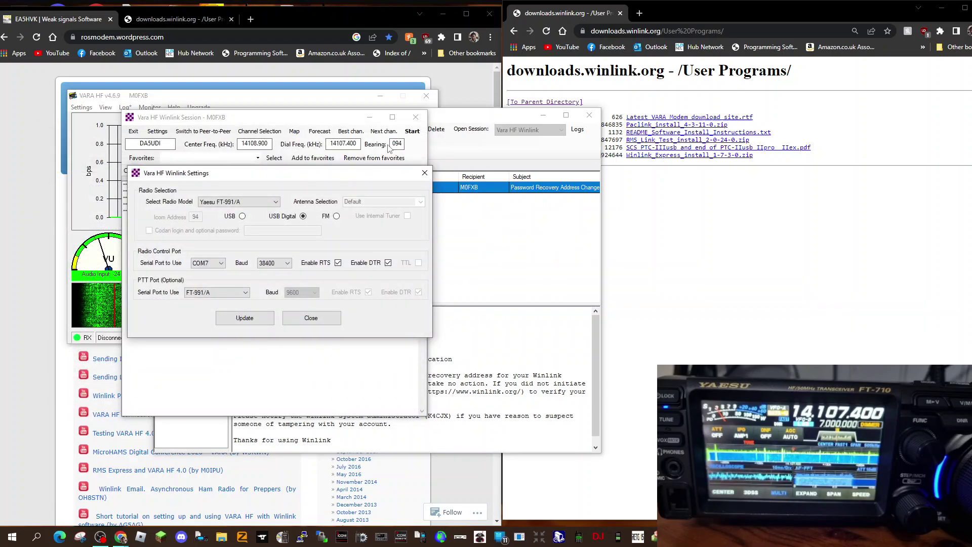
Step: Review the control port, PTT port and baud options, keep COM7, FT-991/A and 38400, and update the radio settings
click(222, 263)
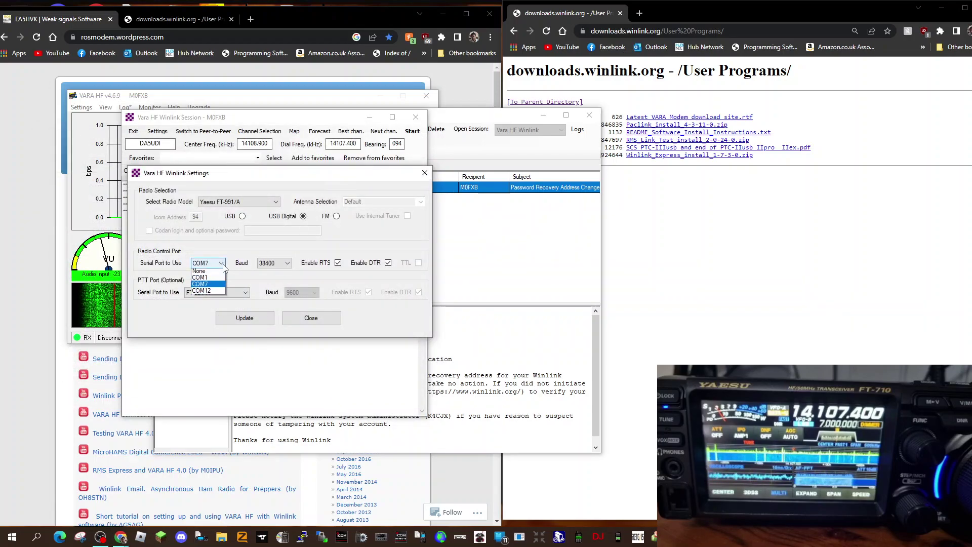
click(221, 264)
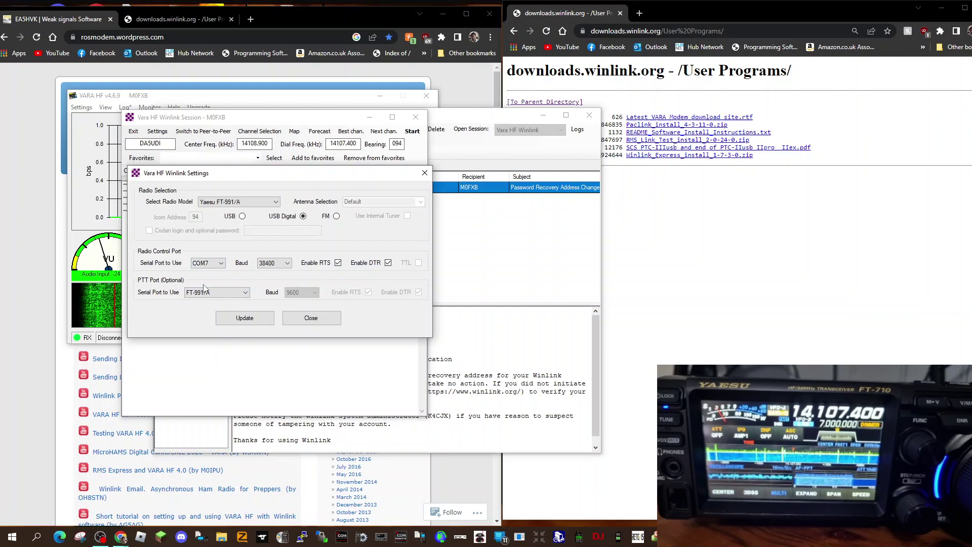
click(245, 292)
click(246, 293)
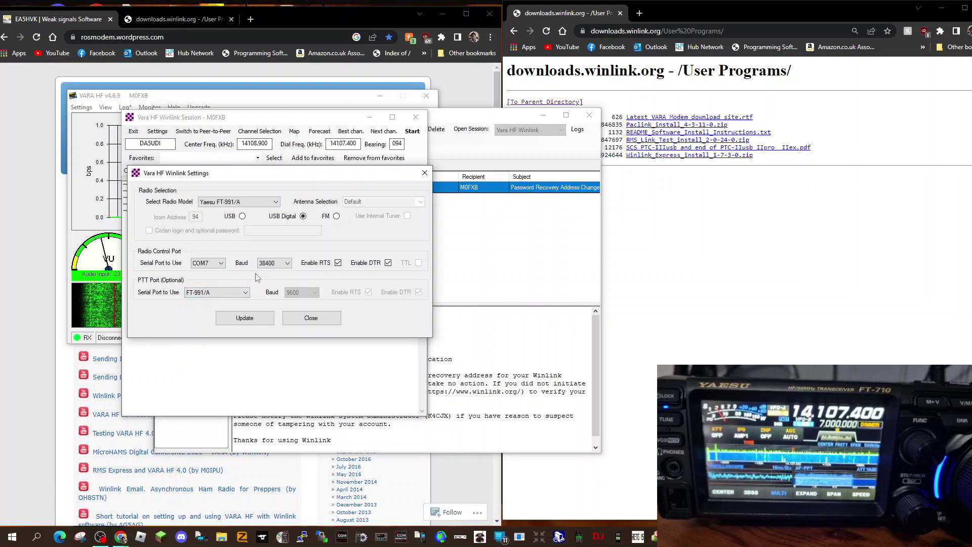
click(287, 264)
click(287, 263)
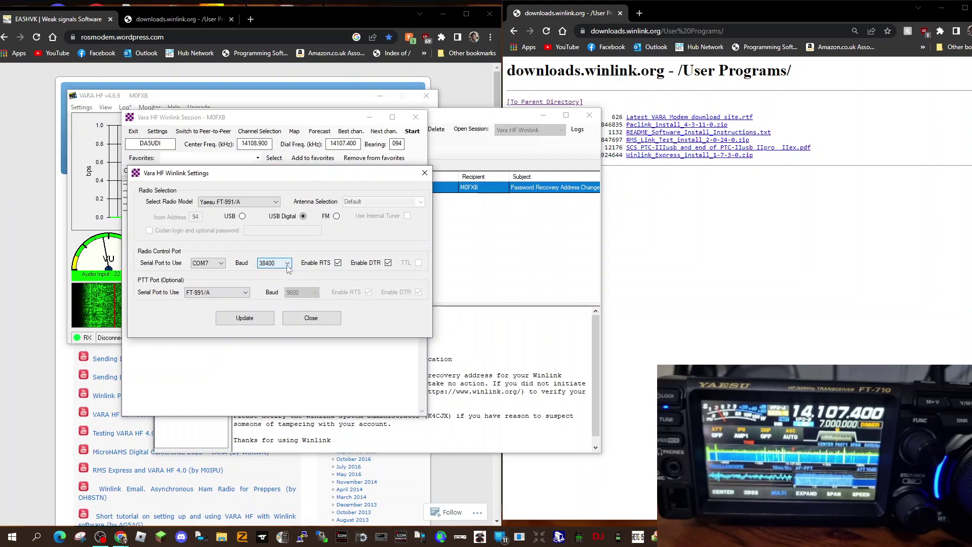
click(253, 319)
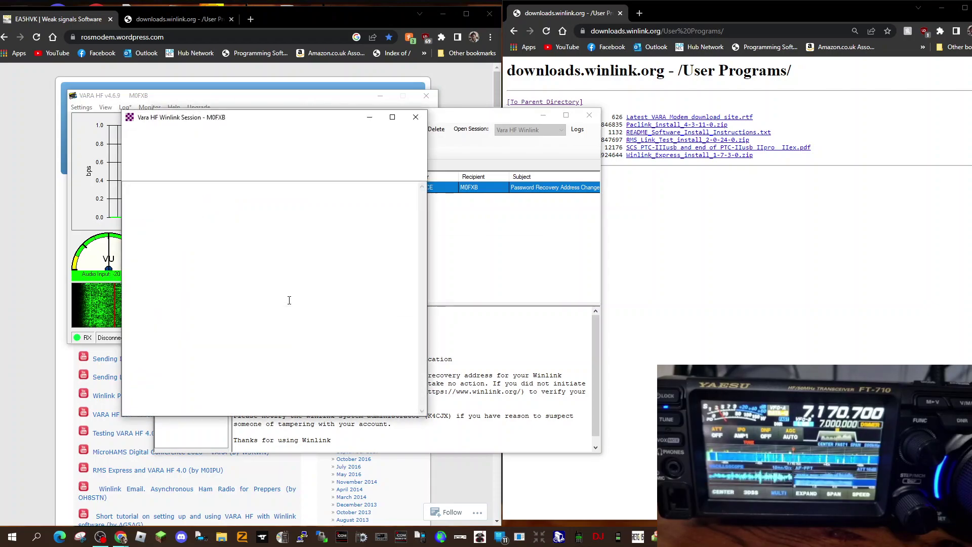
click(562, 302)
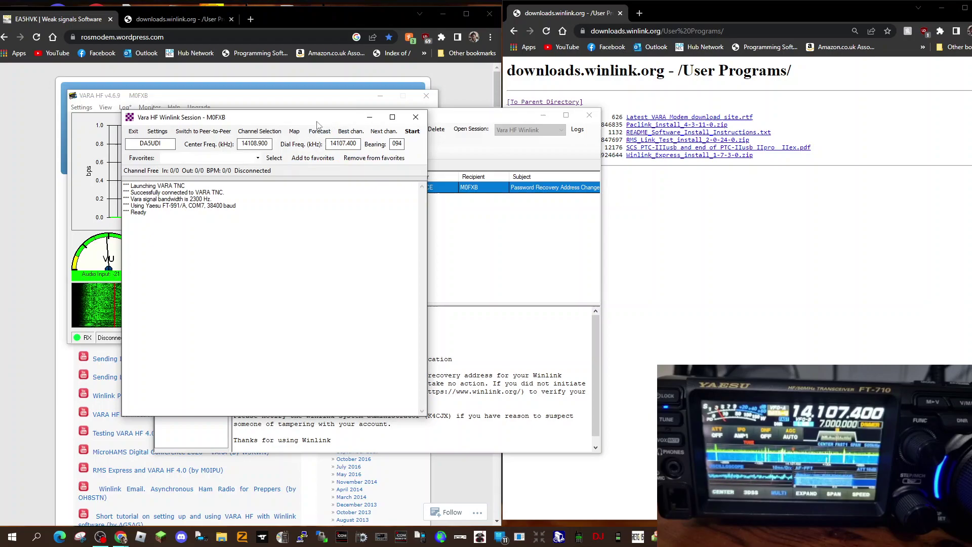
Step: Reposition the session window and select the DA5UDK channel at 14107.500 kHz, V2300, from the HF channel list
drag(314, 121, 356, 177)
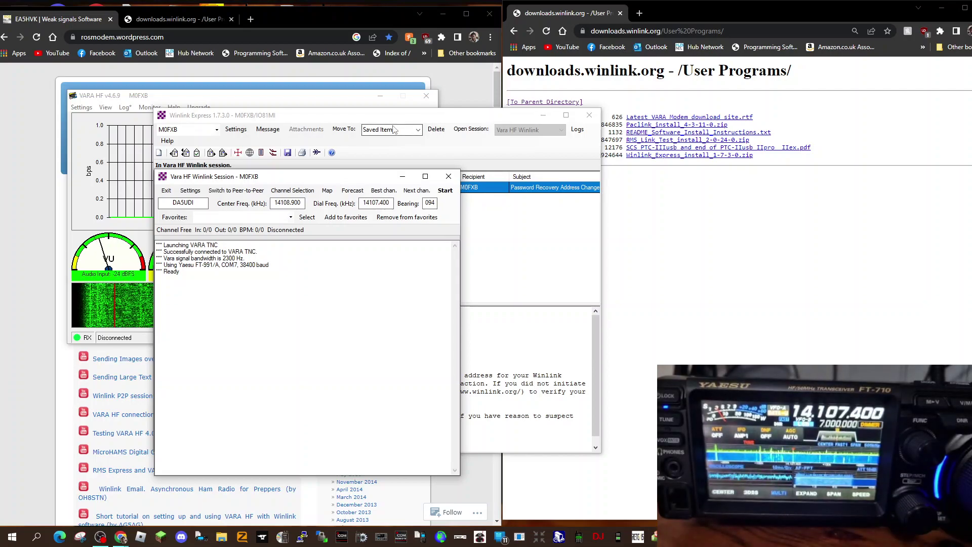
drag(369, 178, 456, 125)
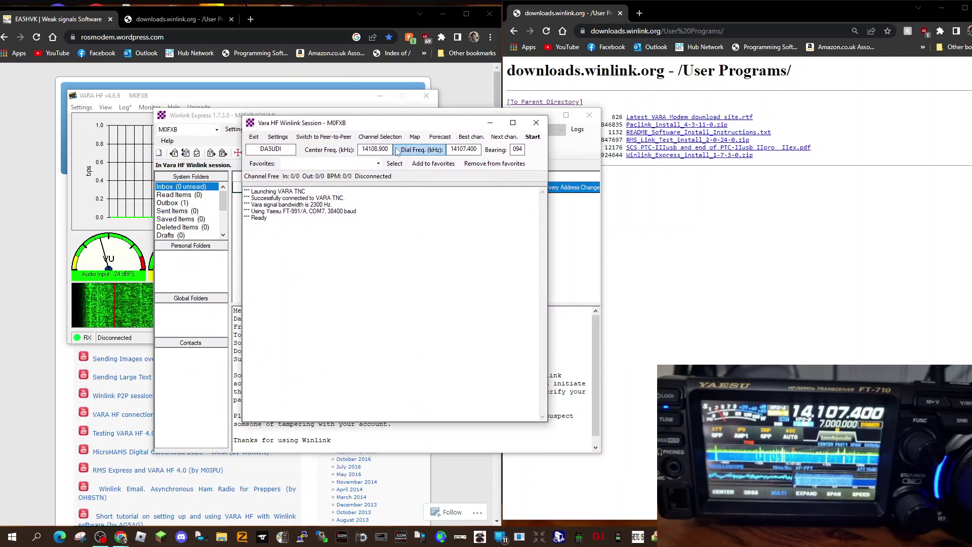
click(378, 138)
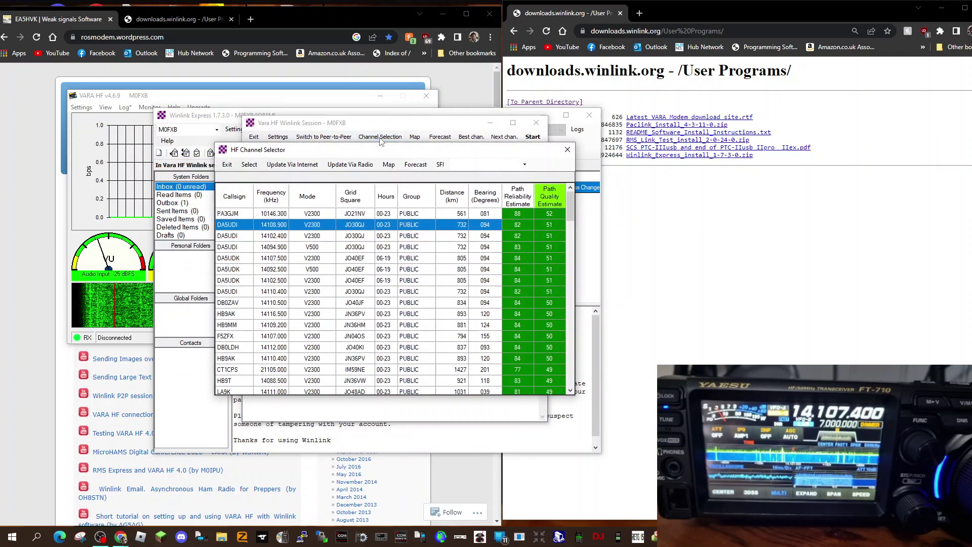
drag(422, 155, 394, 147)
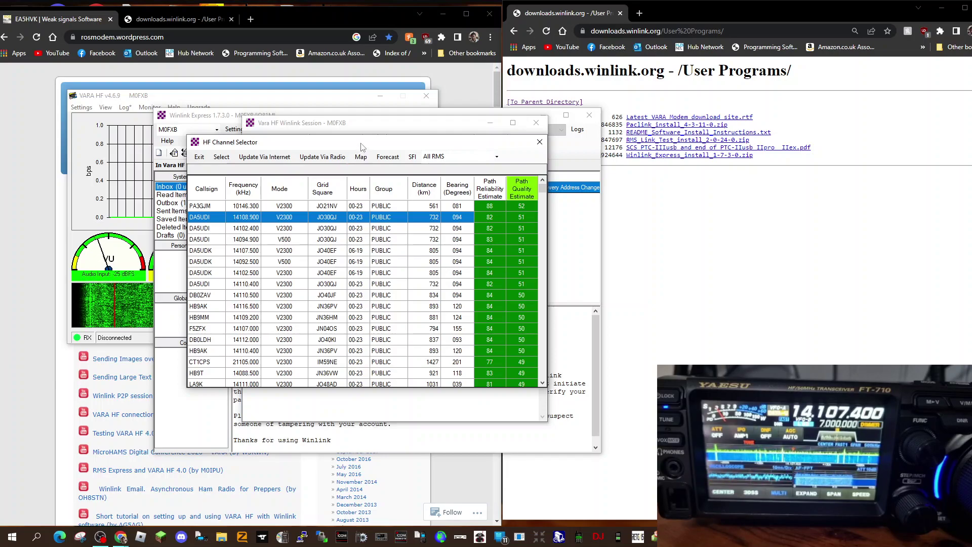
drag(362, 147, 350, 145)
double_click(239, 249)
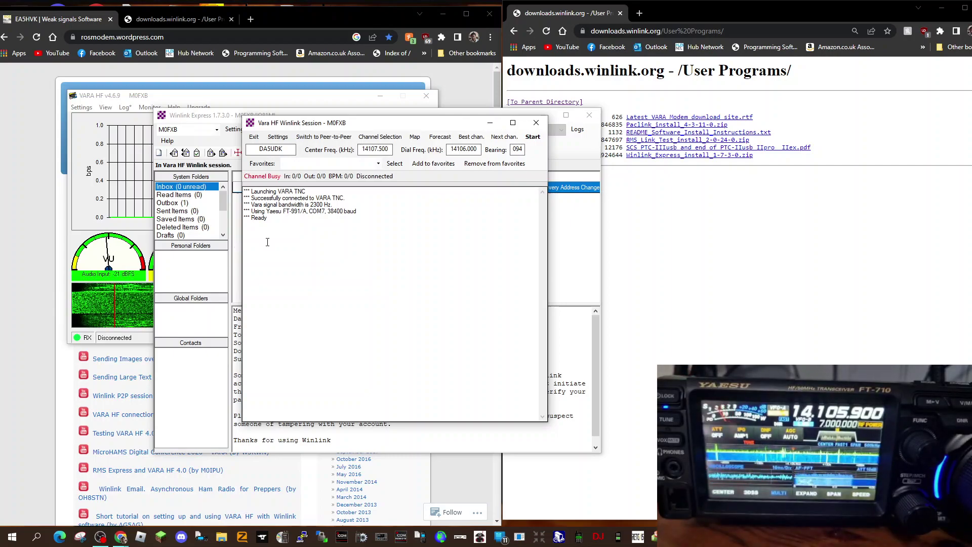
click(380, 138)
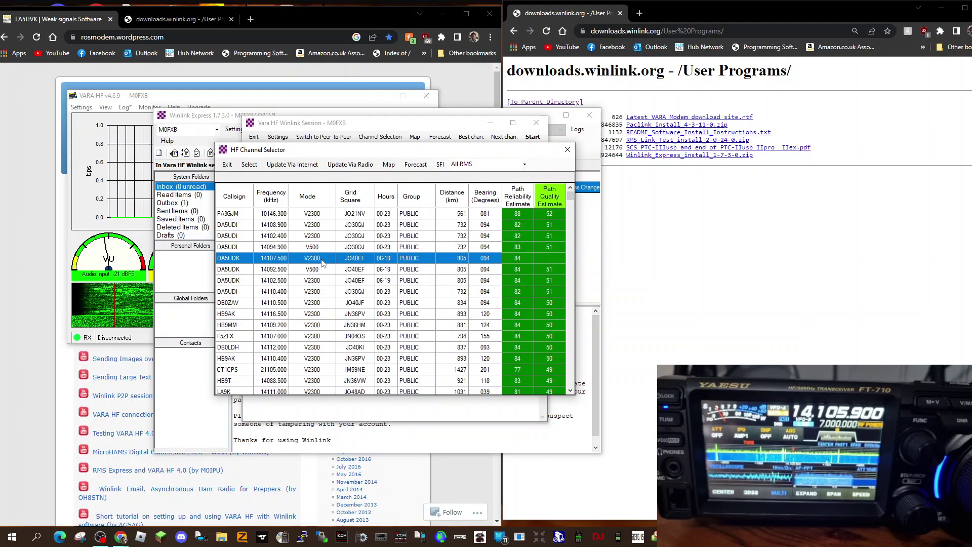
double_click(322, 259)
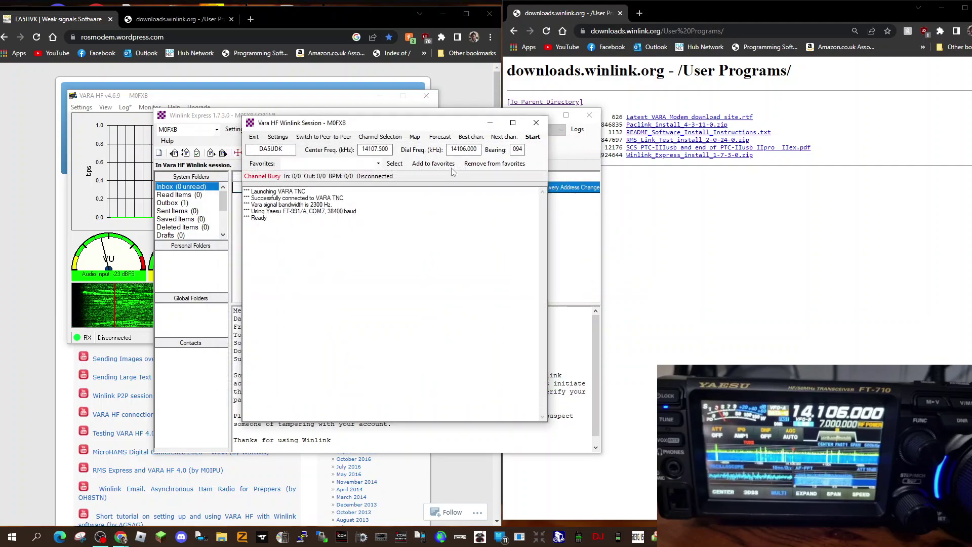
Step: Start calling DA5UDK and place the session window beside the main Winlink Express window
click(533, 138)
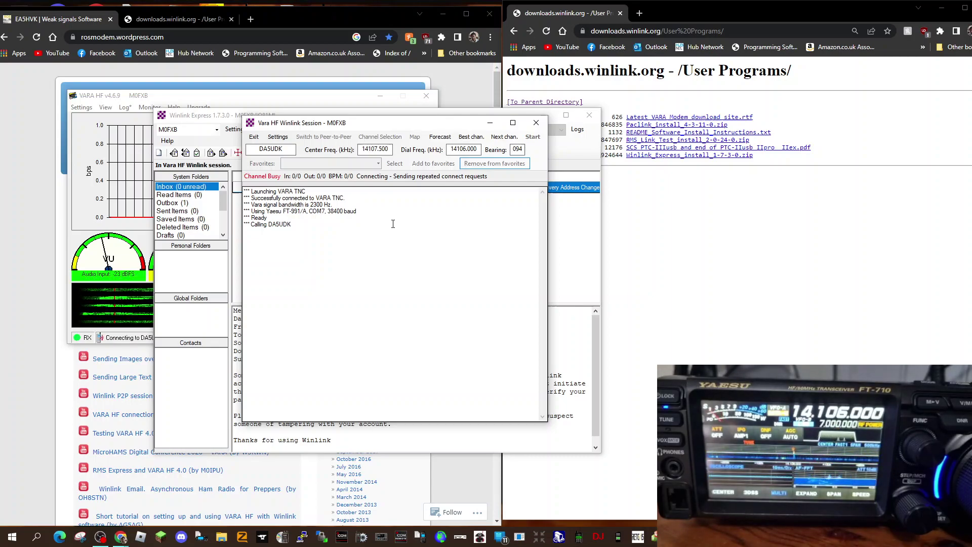
drag(418, 130, 794, 102)
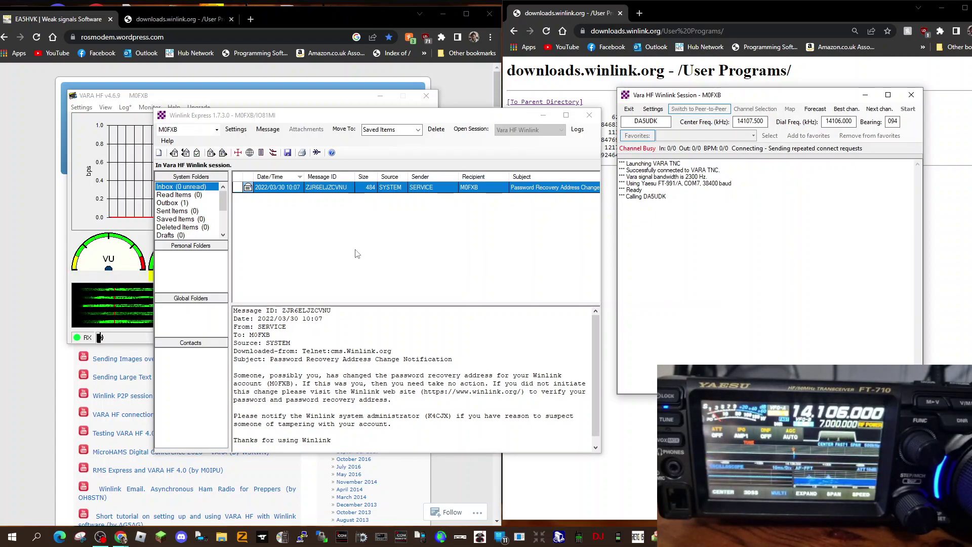
mouse_move(451, 116)
mouse_down()
mouse_move(344, 119)
mouse_move(338, 131)
mouse_move(458, 129)
mouse_up()
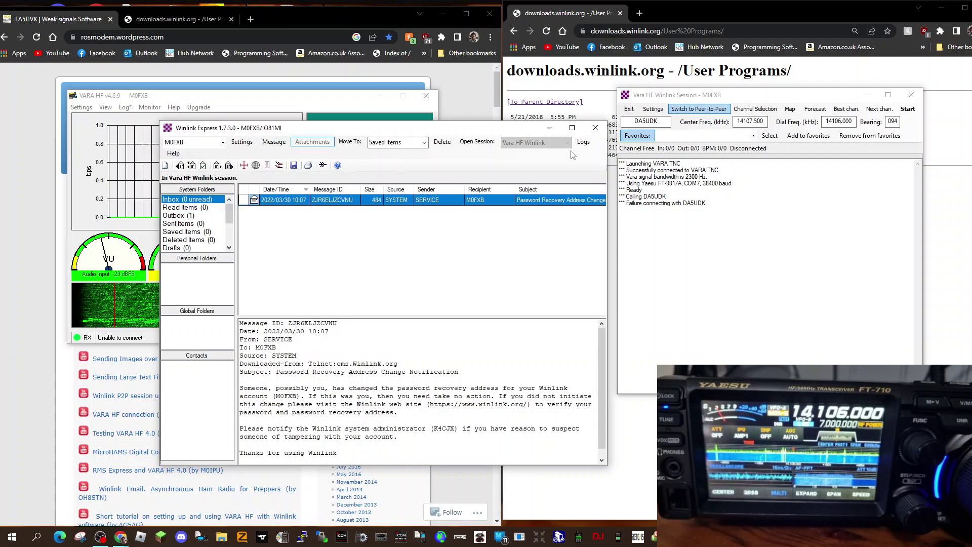
Step: Select the HB9MM channel at 14109.200 kHz from the HF channel list and start calling it
click(752, 111)
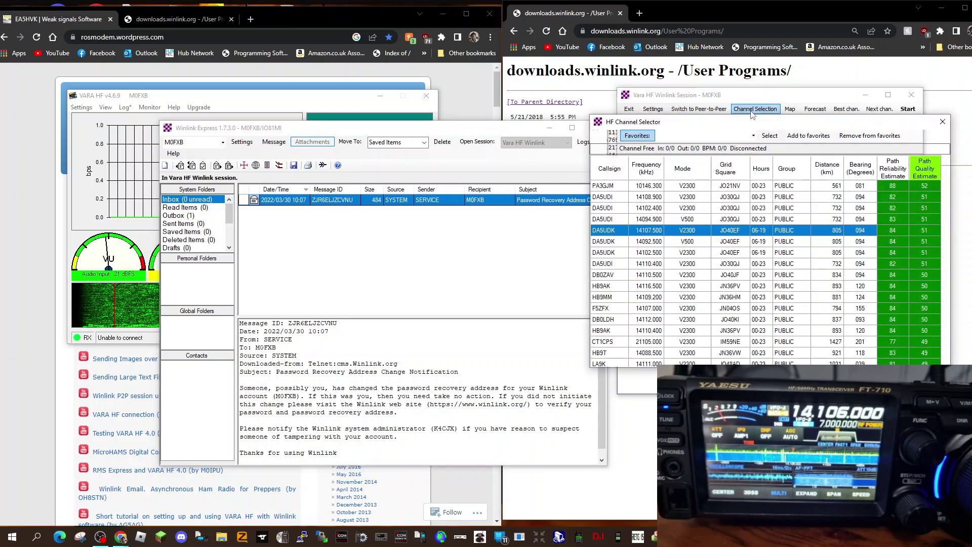
double_click(659, 300)
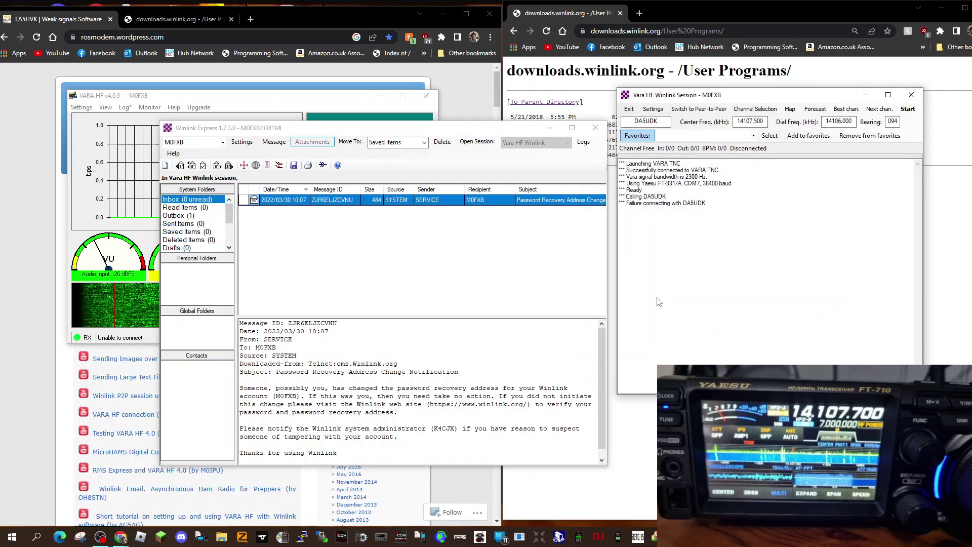
click(907, 109)
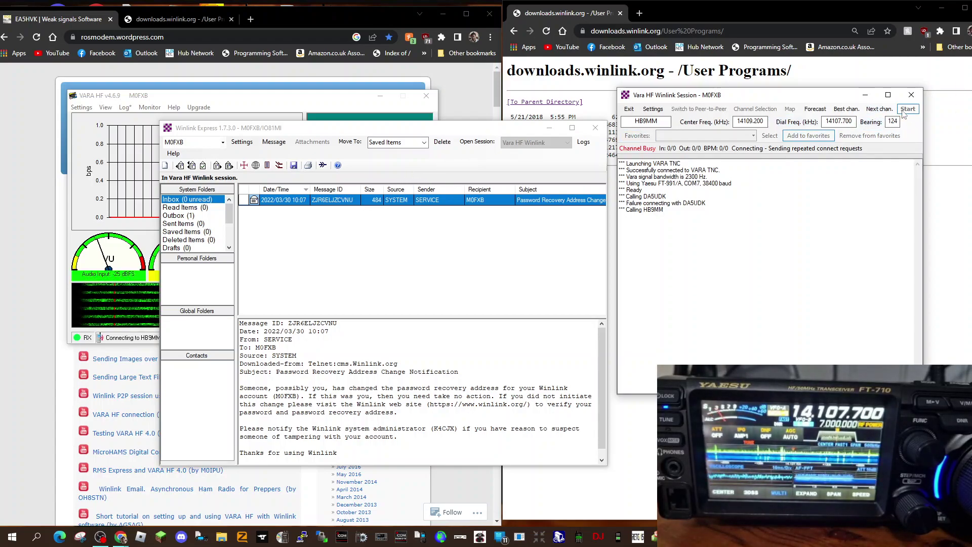
Step: Stop the call to HB9MM, then move and widen the session window so the stop and abort commands fit
click(888, 94)
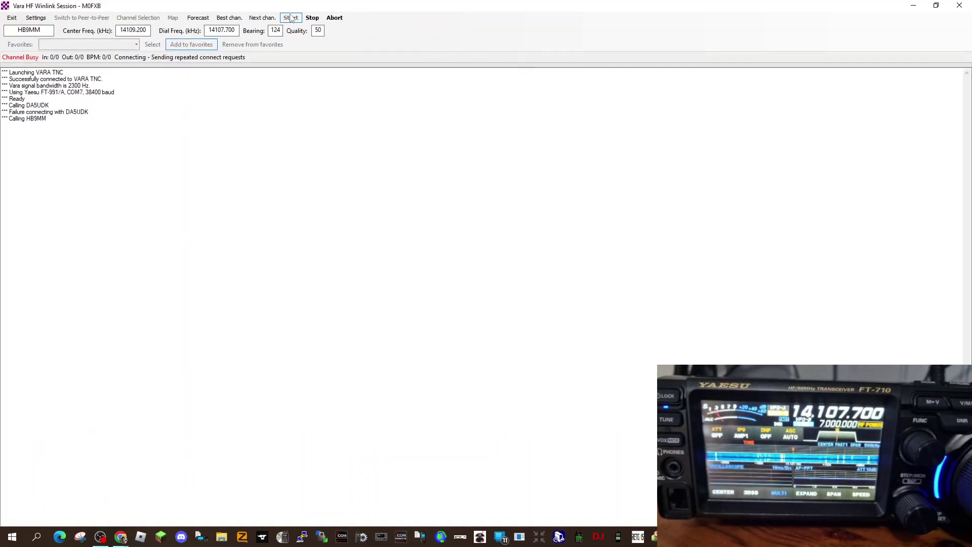
click(313, 18)
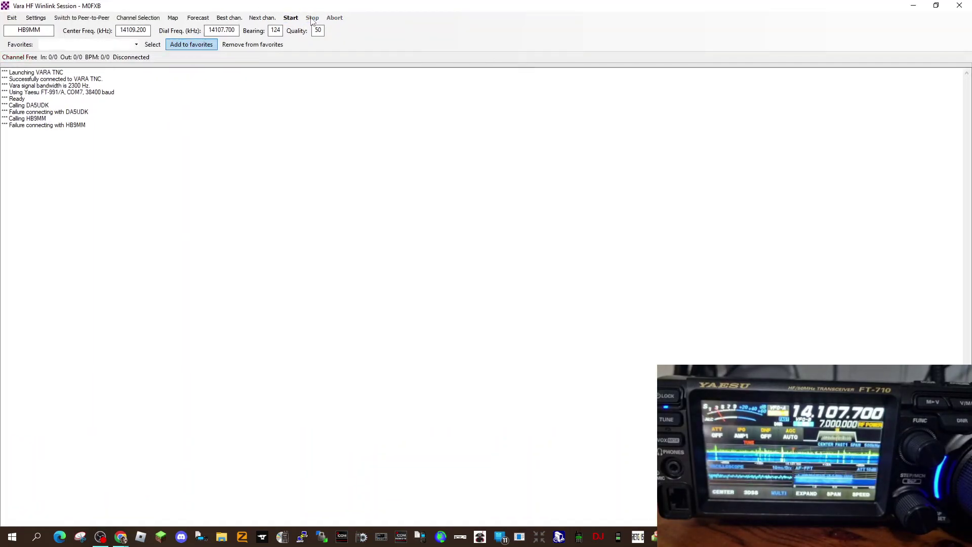
click(936, 5)
drag(746, 42, 364, 82)
drag(492, 173, 670, 173)
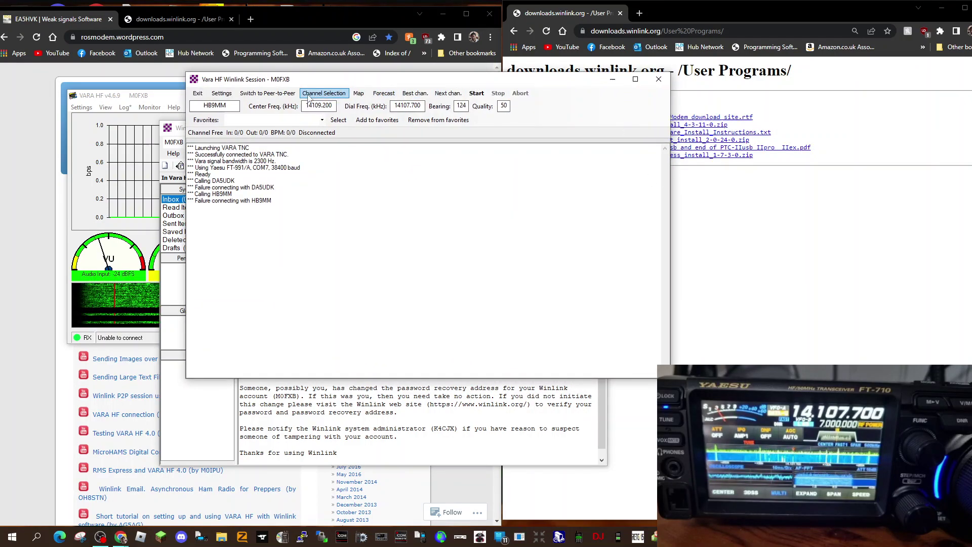
click(324, 93)
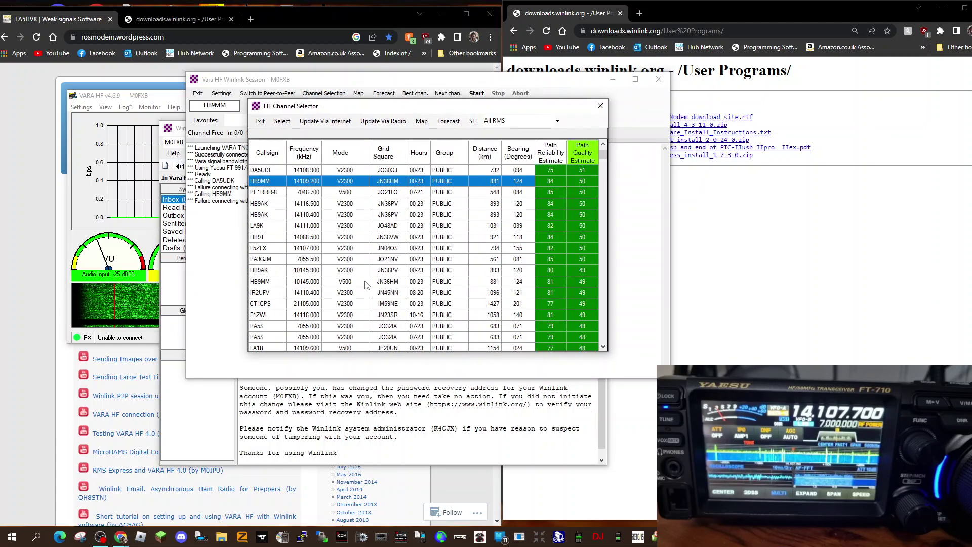
scroll(365, 284, down, 10)
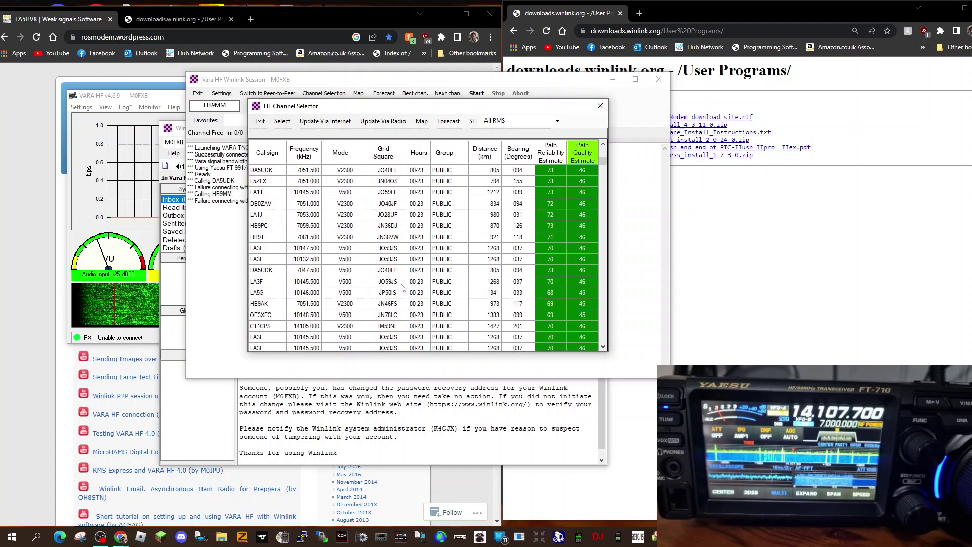
scroll(403, 288, up, 10)
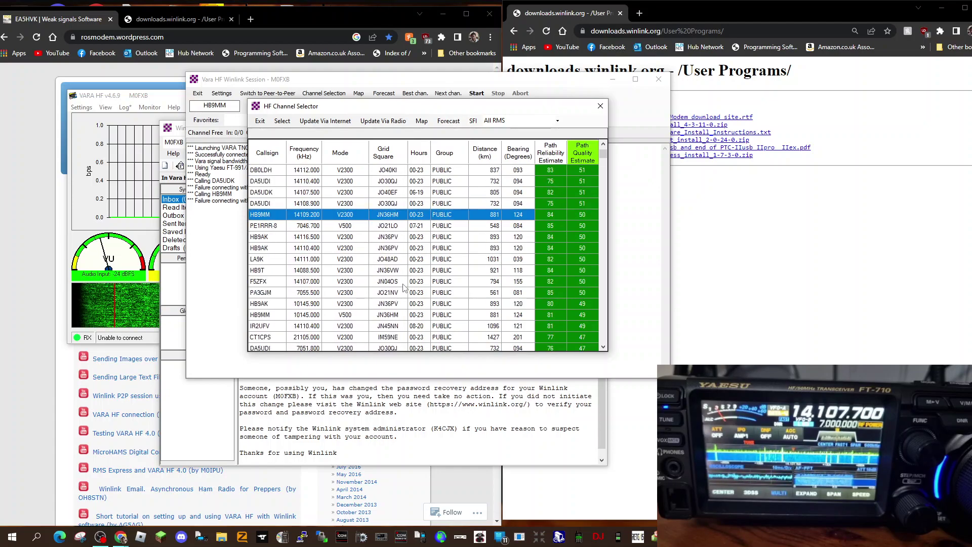
scroll(404, 287, up, 2)
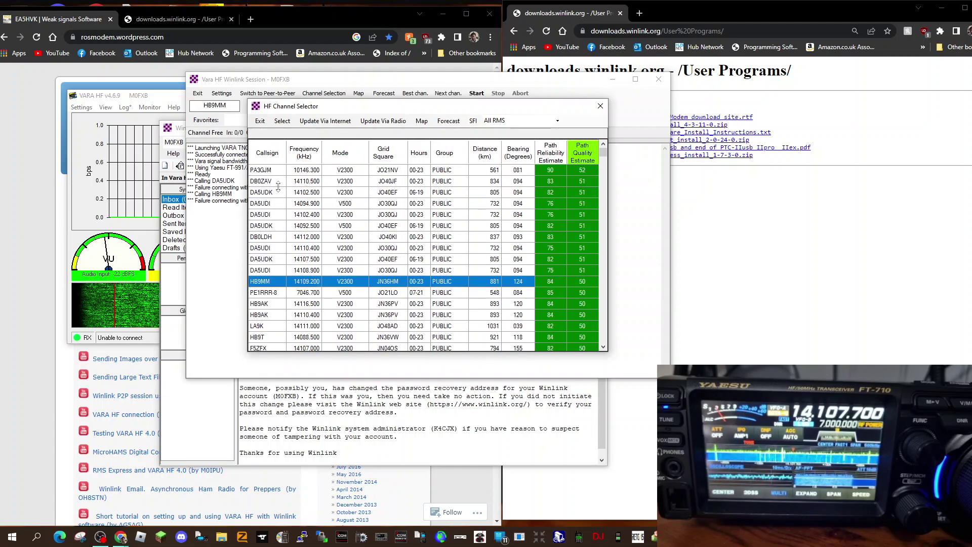
click(272, 171)
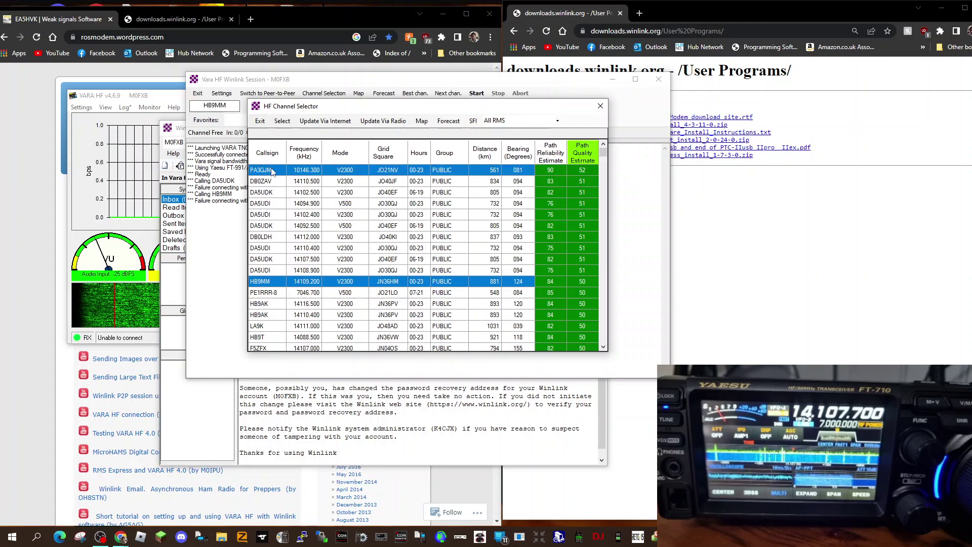
double_click(271, 171)
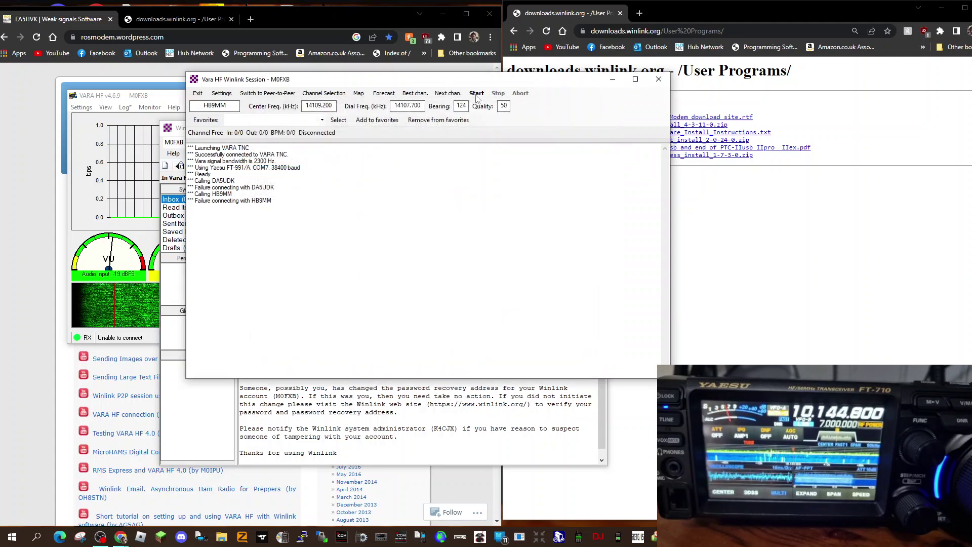
click(476, 94)
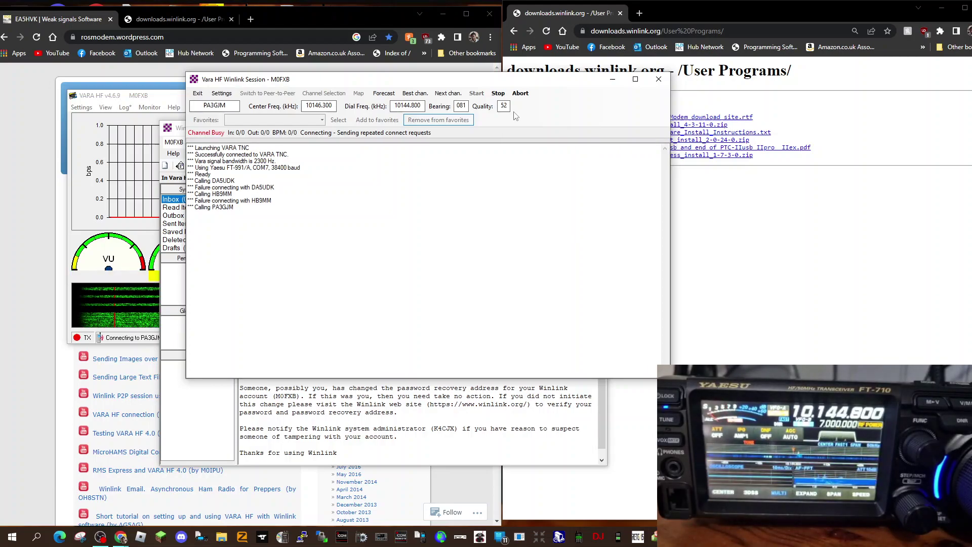
Step: Stop and restart the call to PA3GJM, then move the session and main Winlink Express windows clear of the VARA HF modem window
click(499, 94)
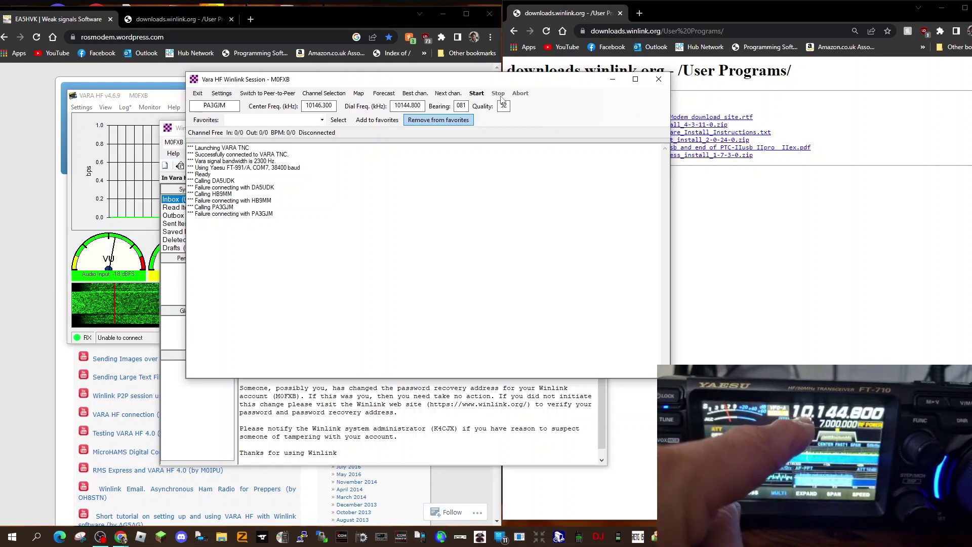
click(475, 93)
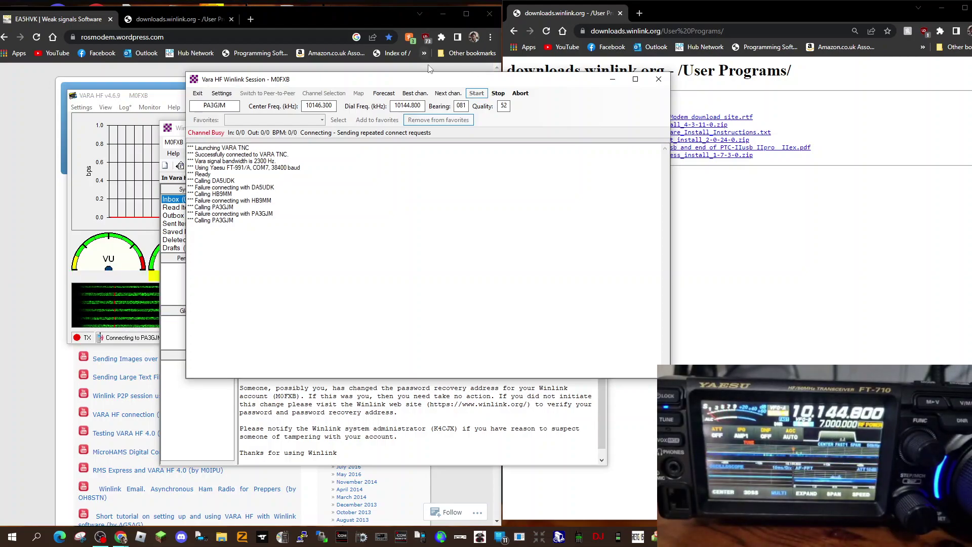
drag(429, 81, 792, 78)
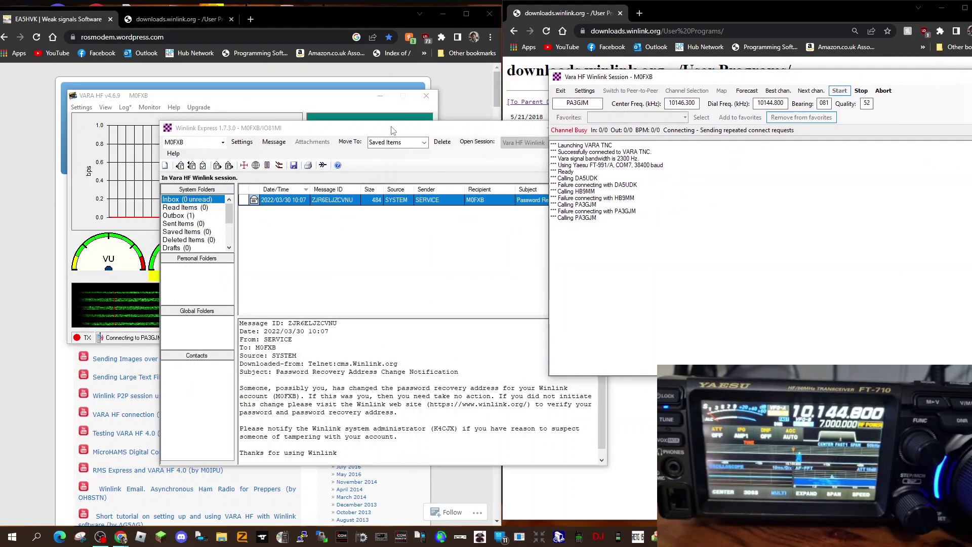
drag(391, 128, 682, 103)
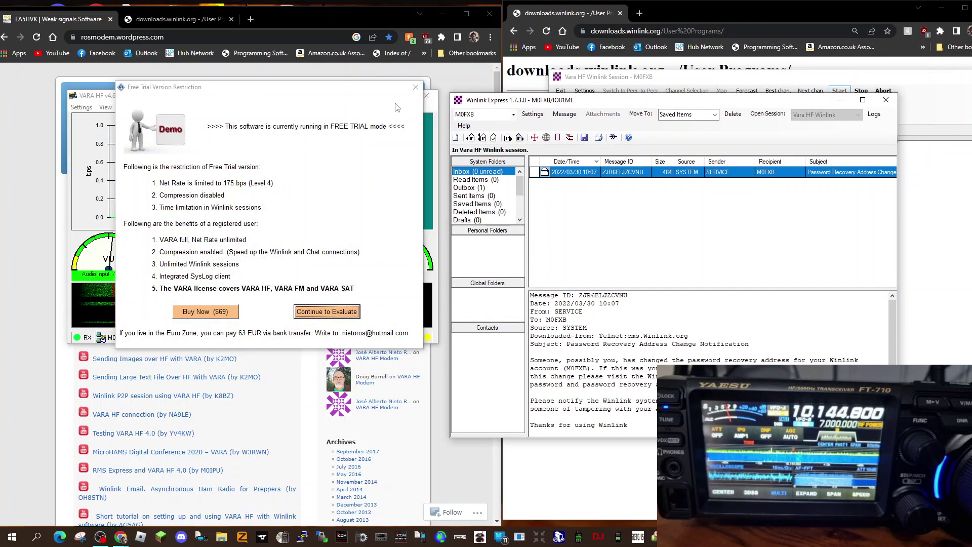
Step: Dismiss the VARA free trial notice and move the main Winlink Express window back over the VARA HF modem window
click(415, 87)
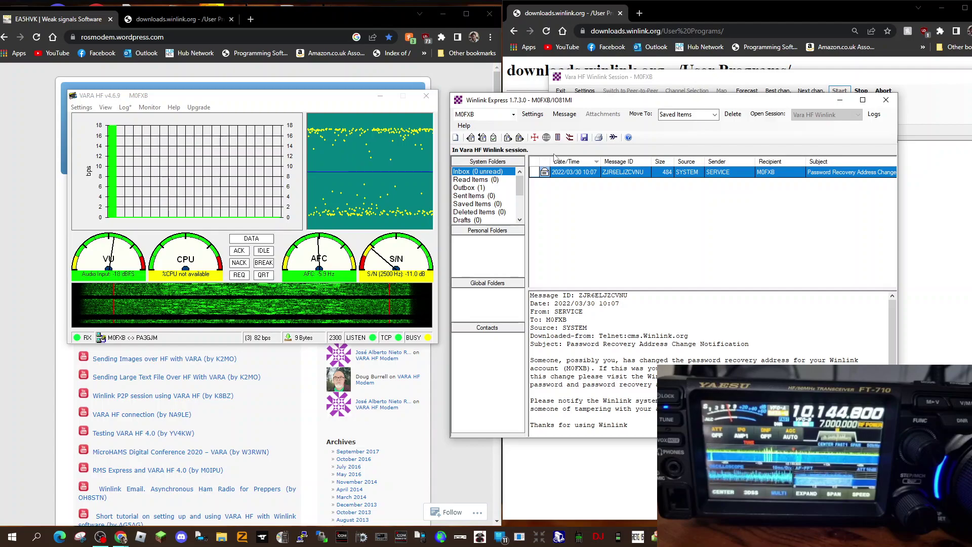
drag(799, 104, 423, 292)
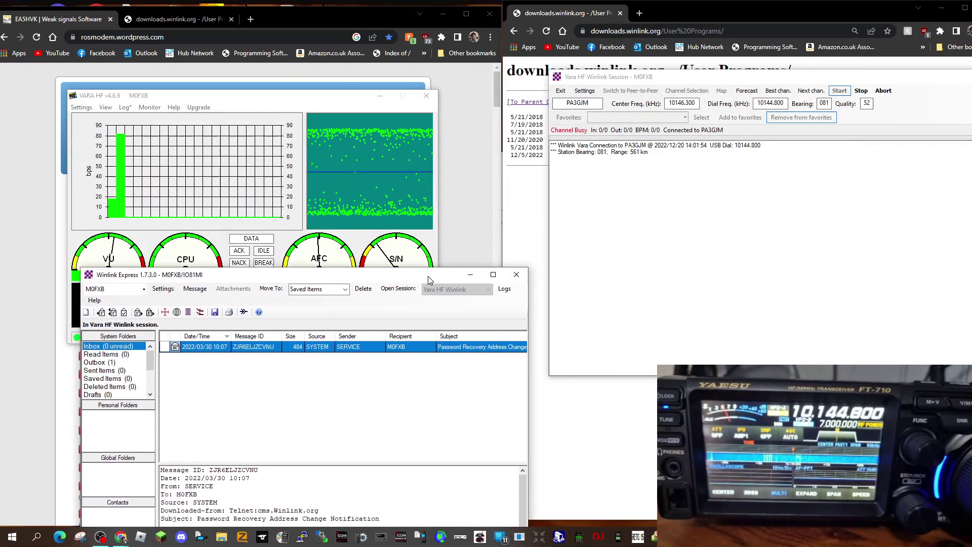
drag(427, 275, 387, 118)
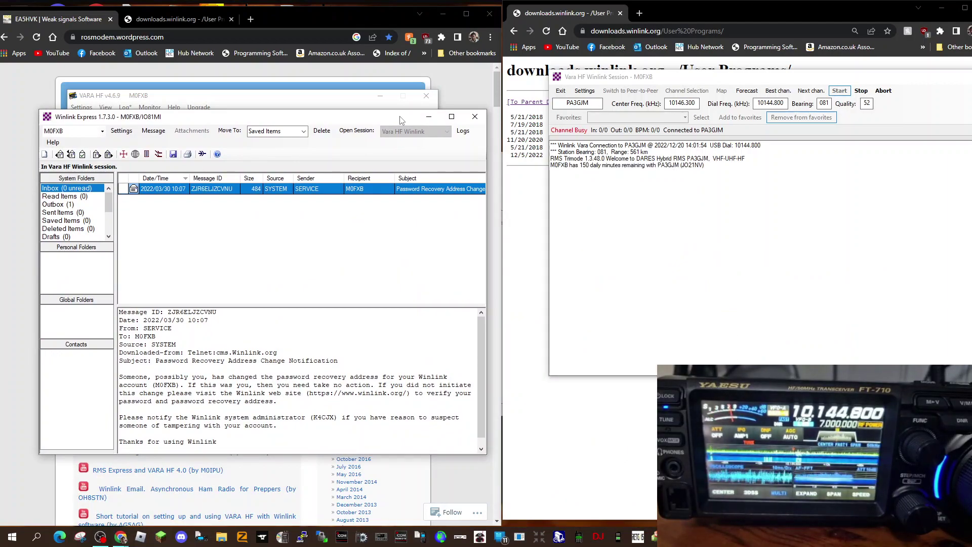
Step: Reposition the Vara HF Winlink session window beside the main Winlink Express window so its log and the mail folders are both readable
drag(888, 80, 480, 65)
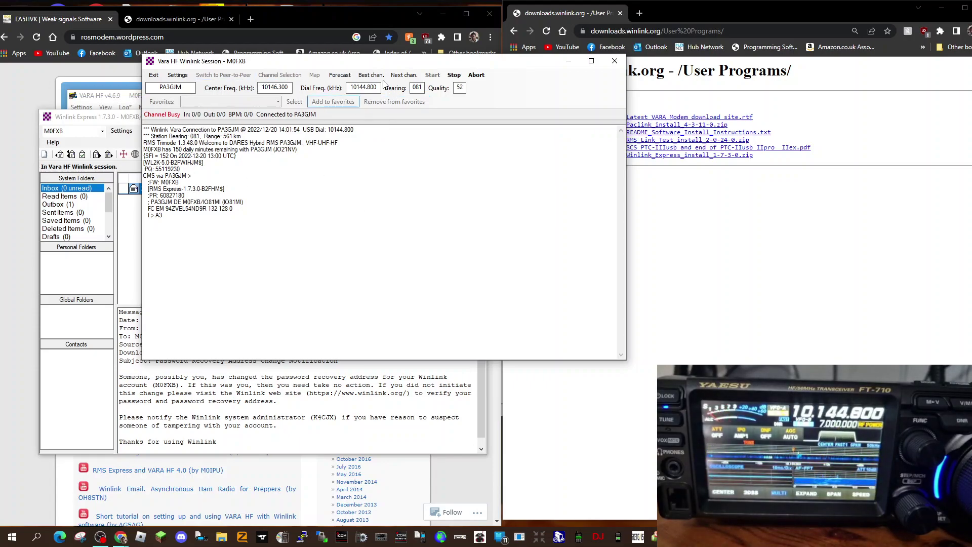
click(433, 76)
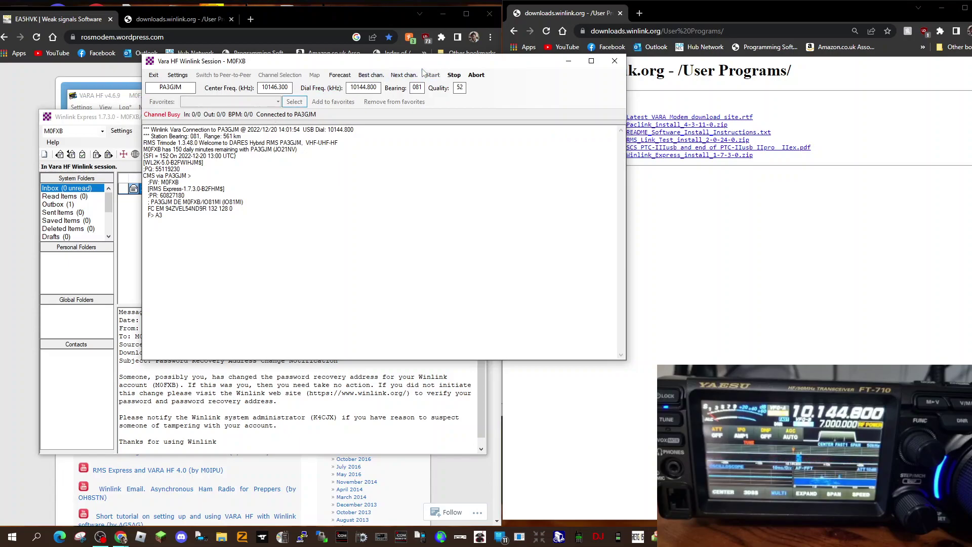
drag(423, 66, 560, 91)
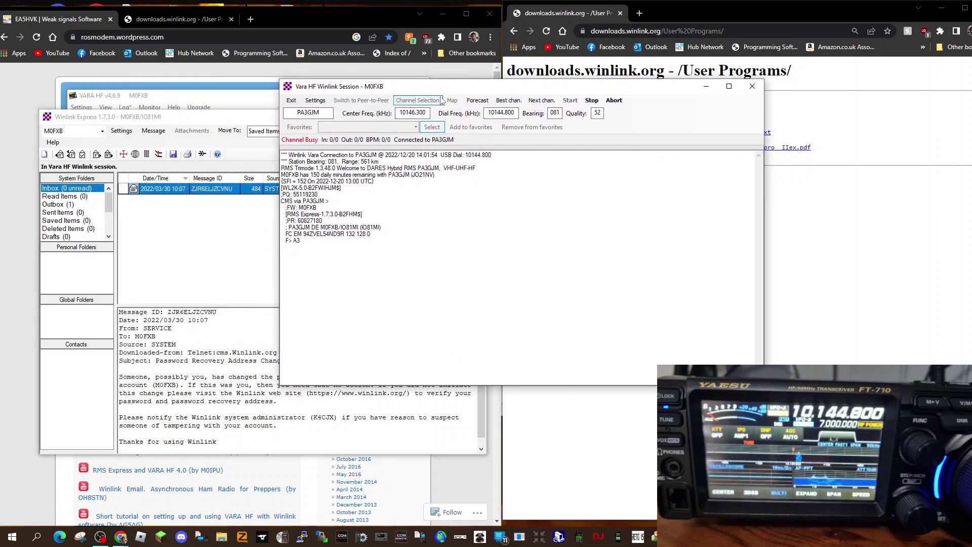
drag(461, 90, 644, 81)
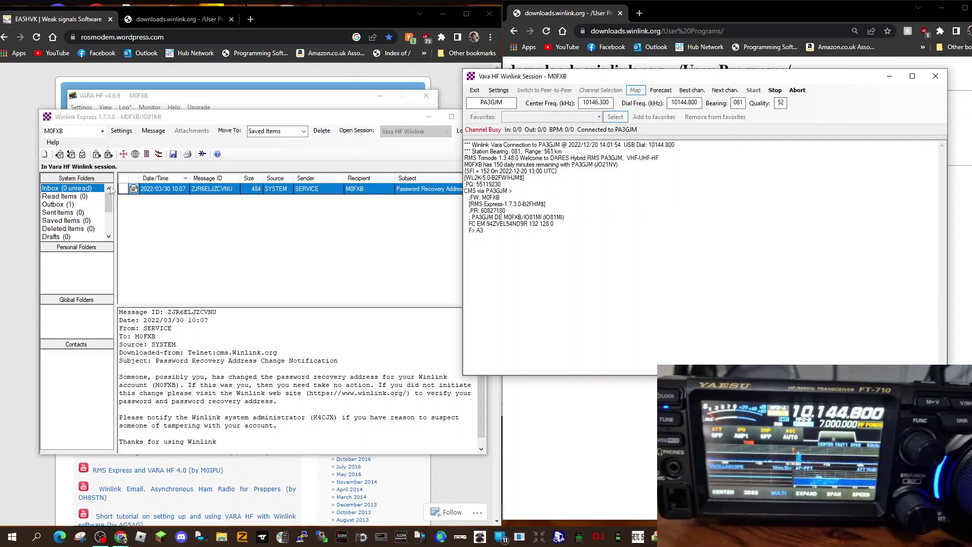
right_click(168, 221)
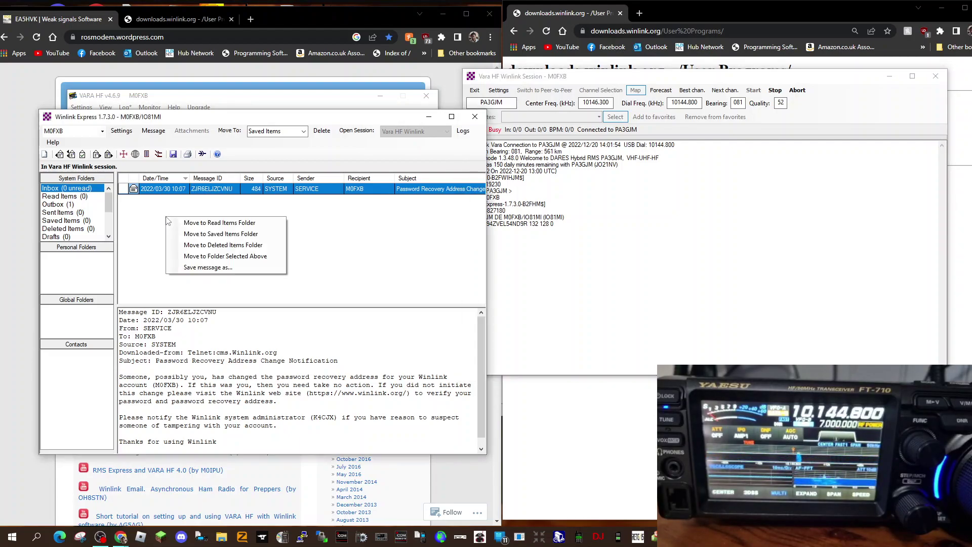
click(171, 191)
right_click(170, 190)
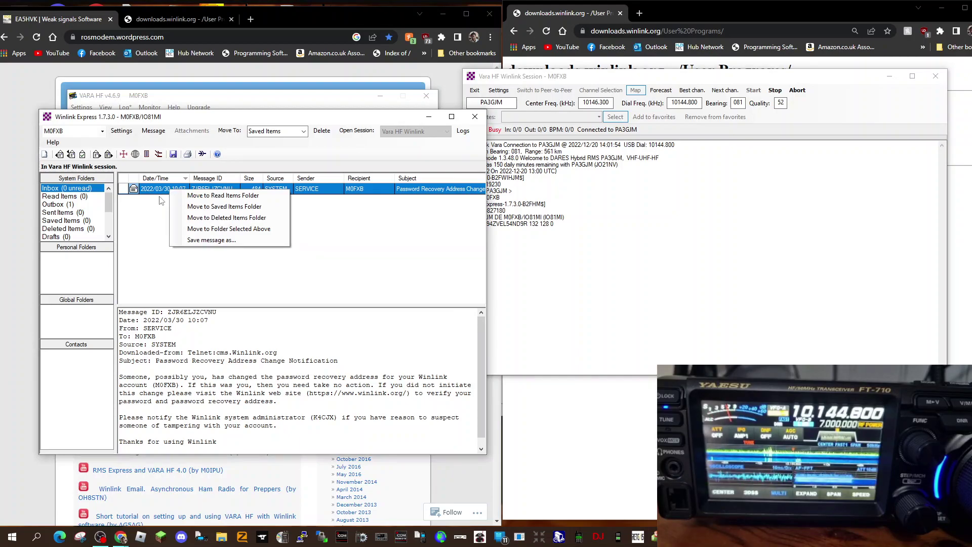
click(160, 200)
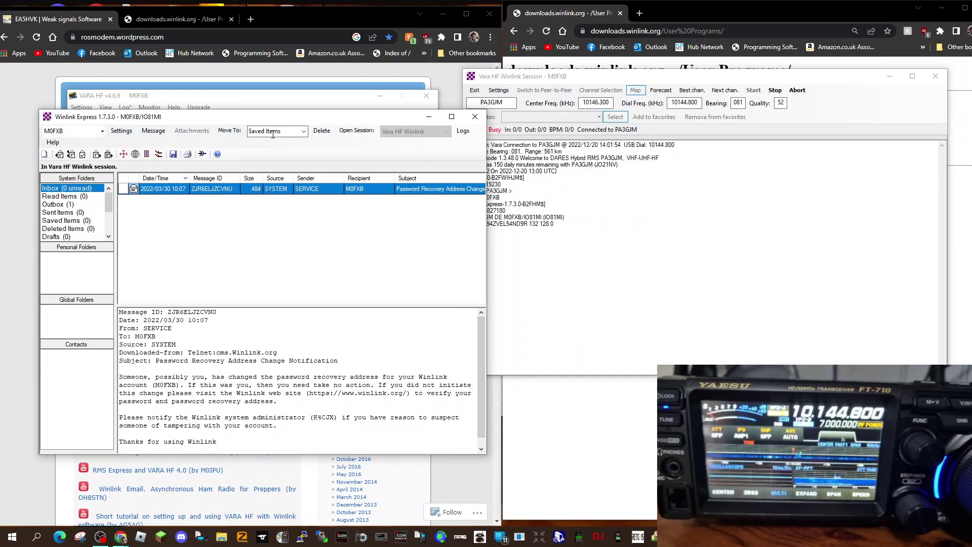
Step: Choose Outbox as the destination folder for moving the selected inbox message
click(303, 131)
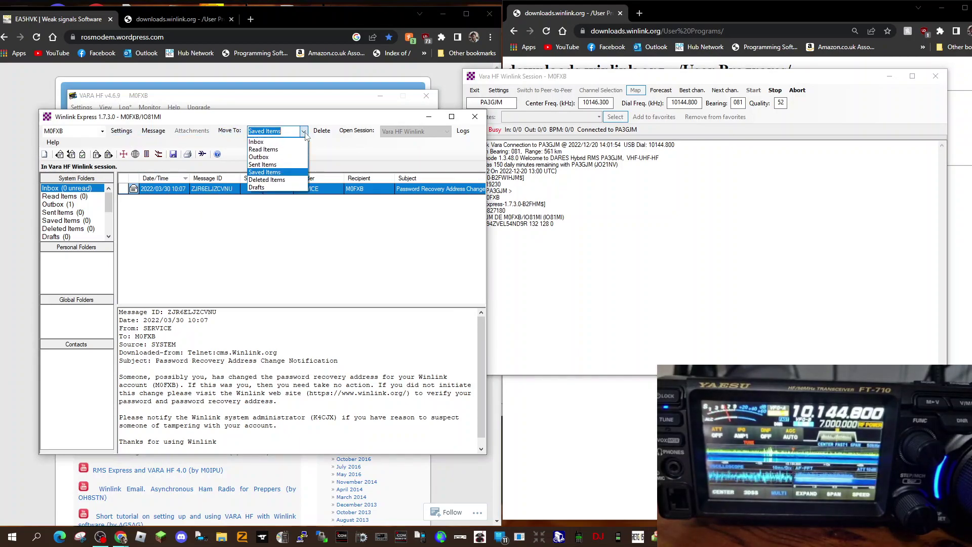
click(265, 157)
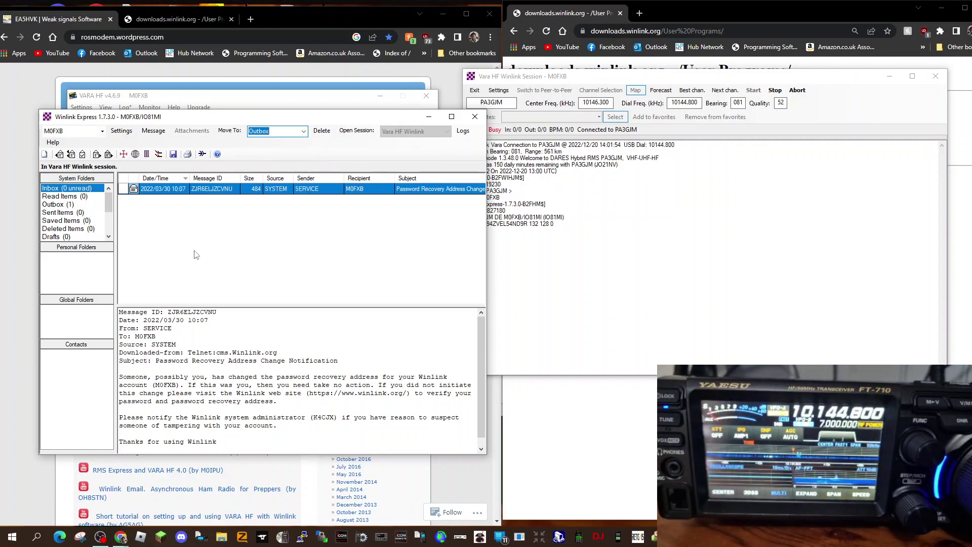